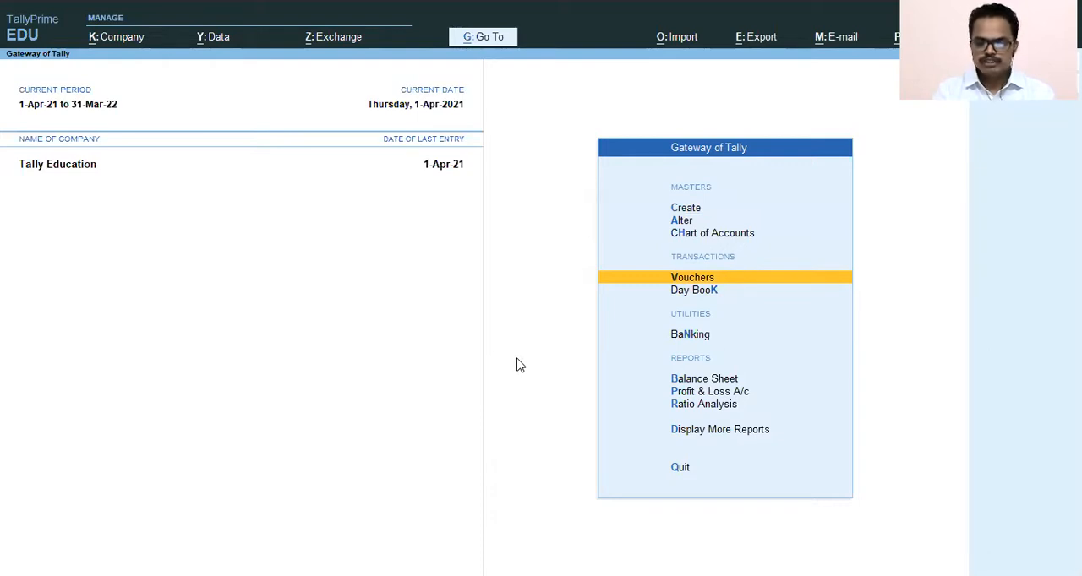
- Open accounting voucher creation for the Tally Education company
key("Return")
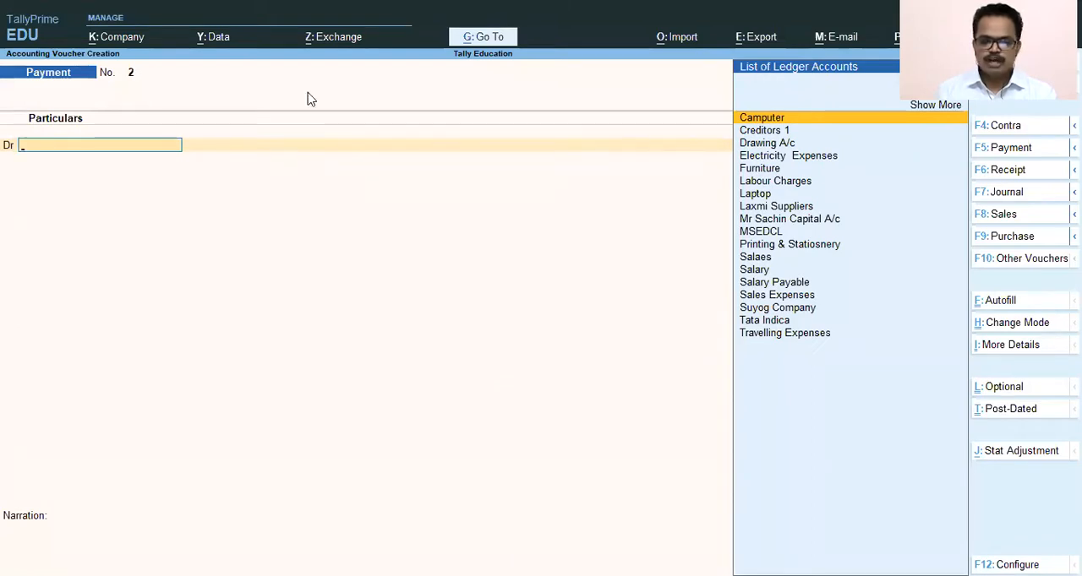
key("alt+Tab")
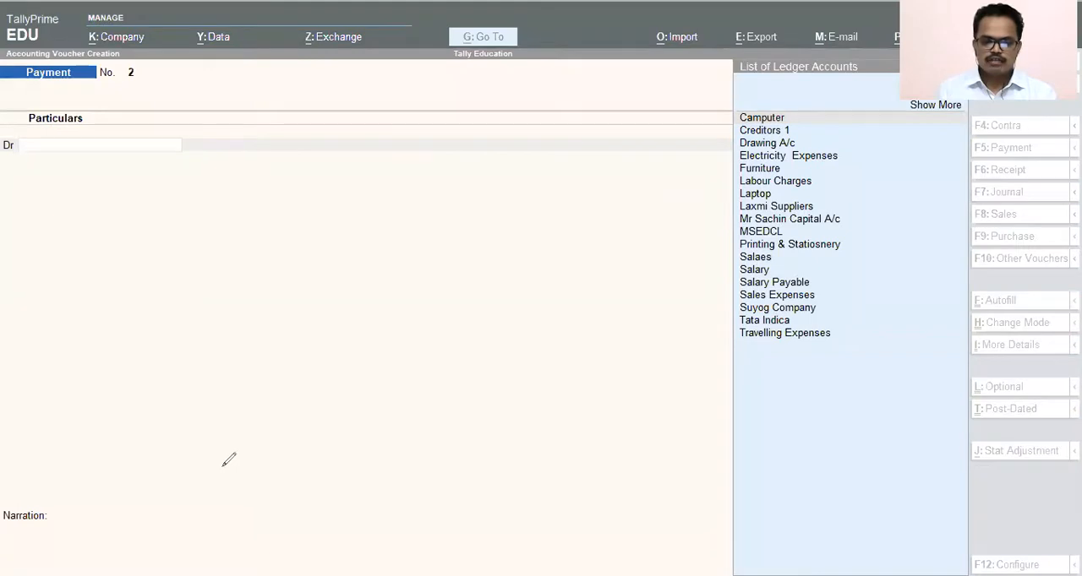
left_click(217, 423)
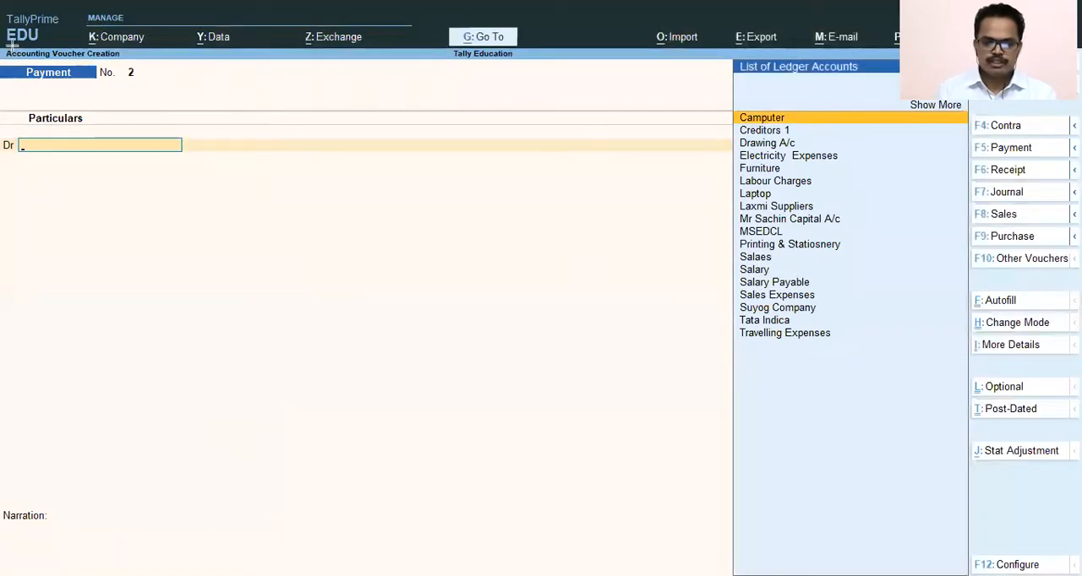
key("alt+Tab")
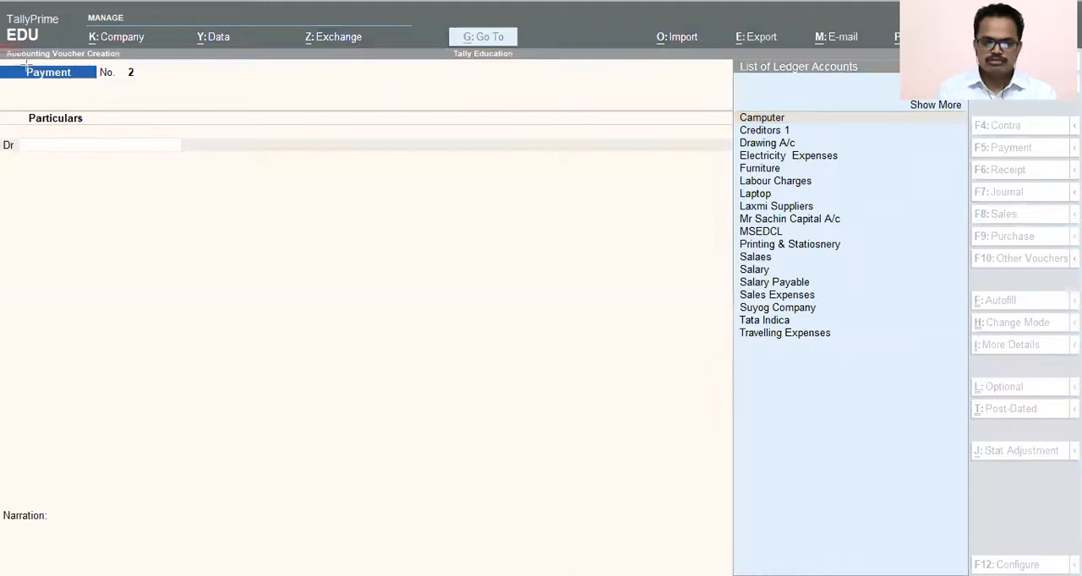
mouse_move(9, 48)
left_mouse_down()
mouse_move(137, 74)
mouse_move(134, 65)
left_mouse_up()
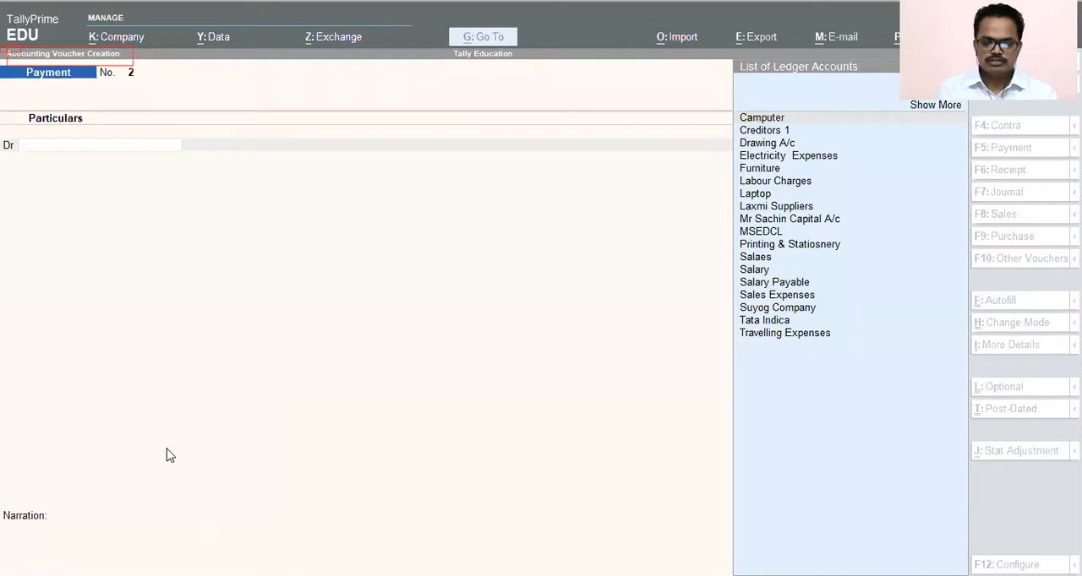
key("Escape")
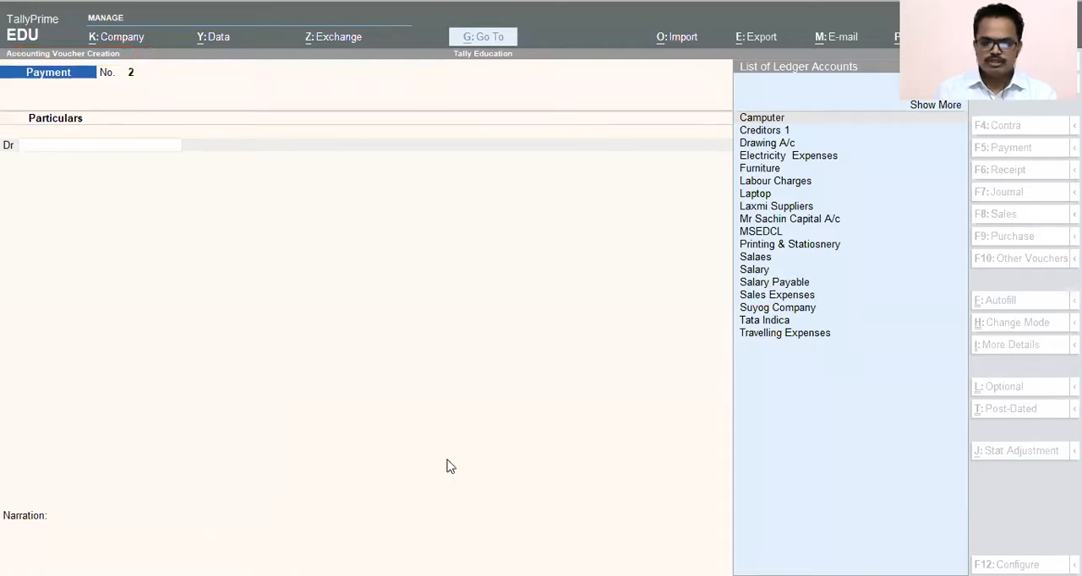
left_click(312, 358)
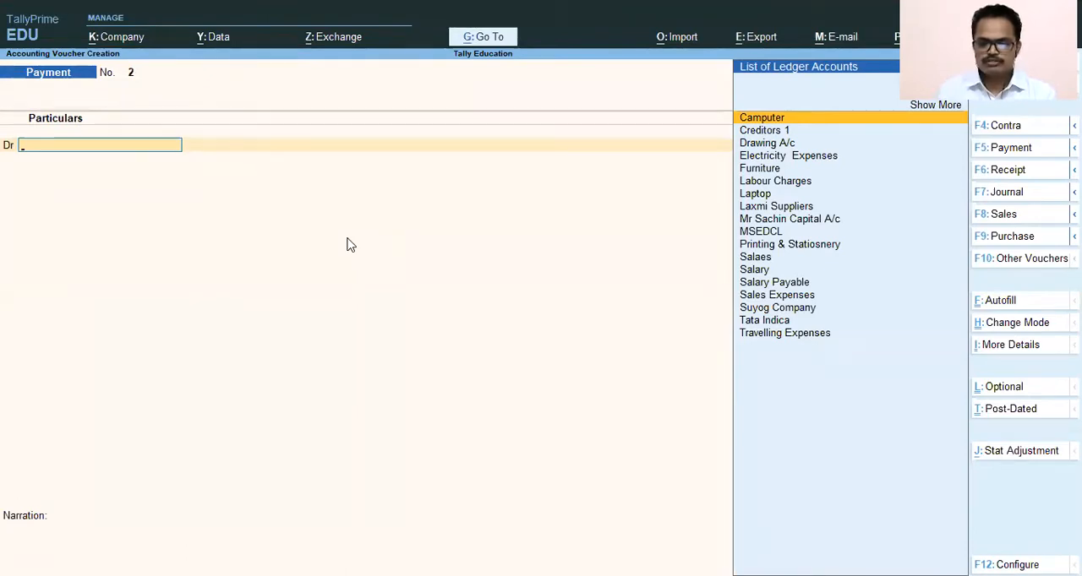
key("alt+Tab")
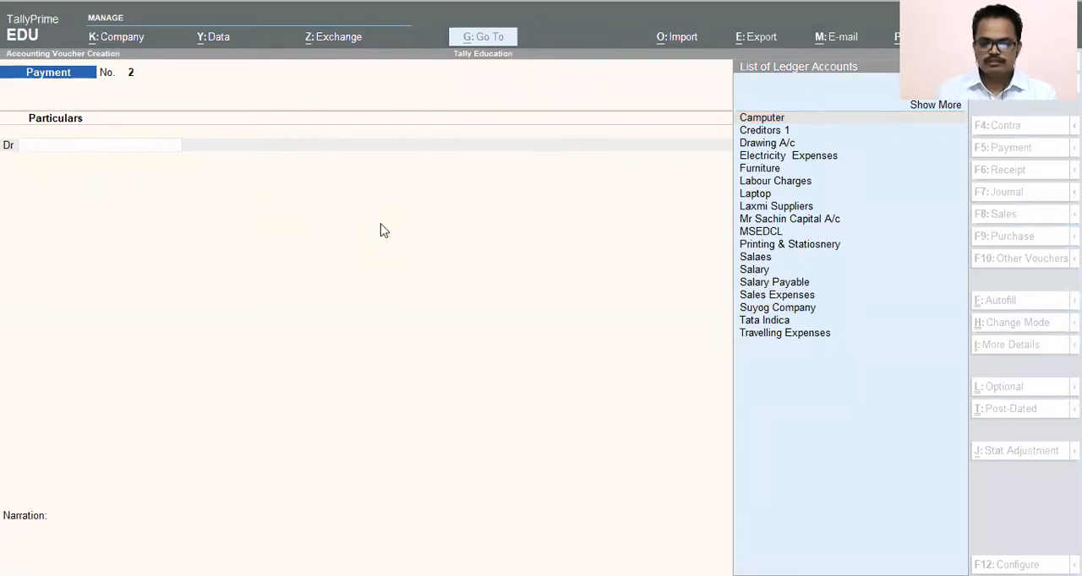
left_click(314, 228)
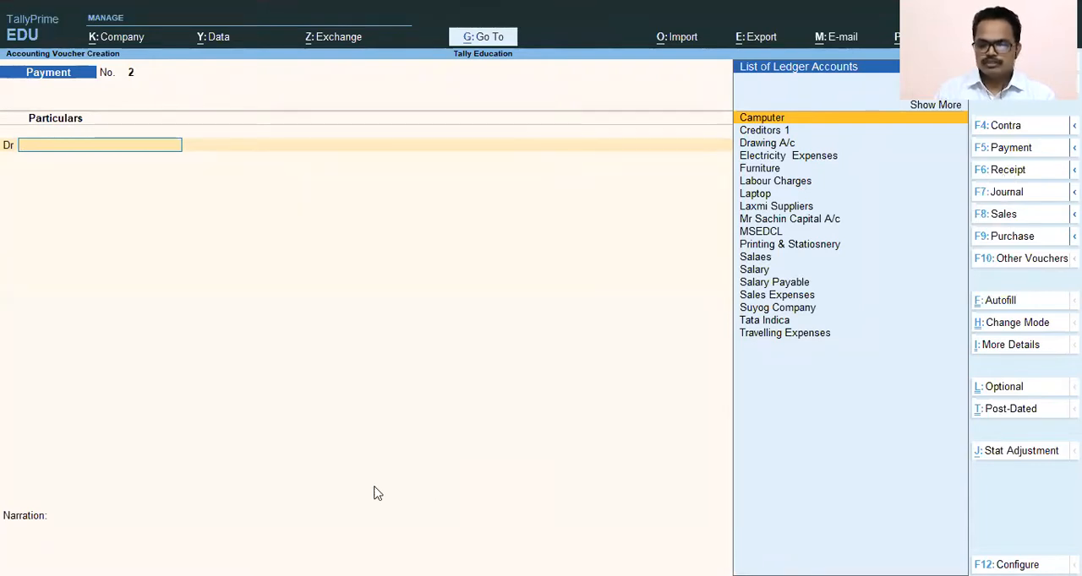
- Switch the voucher type to Receipt and back to Payment
left_click(975, 173)
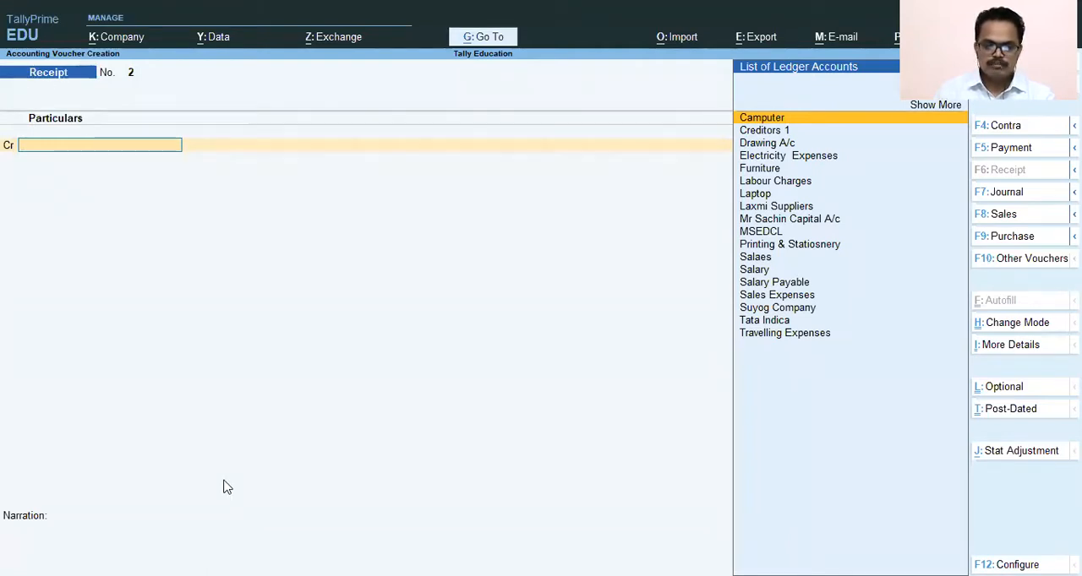
left_click_drag(8, 61, 137, 95)
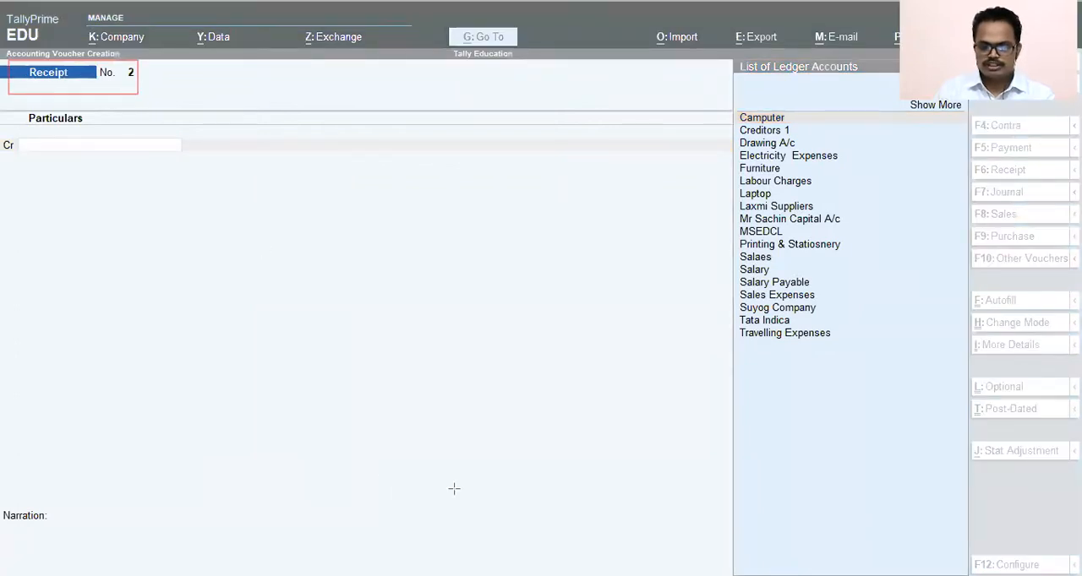
key("ctrl+z")
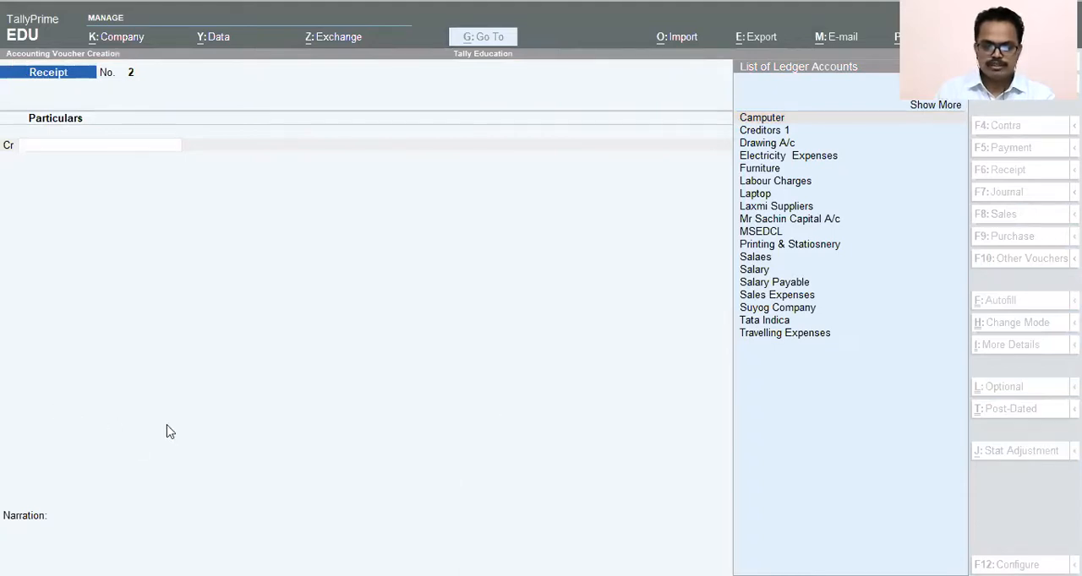
key("Escape")
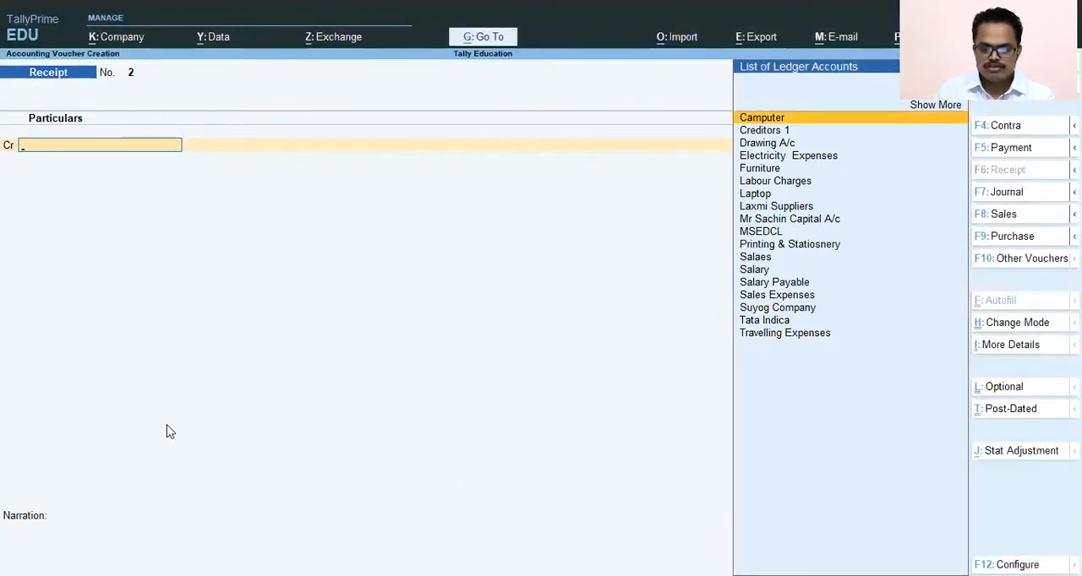
key("F5")
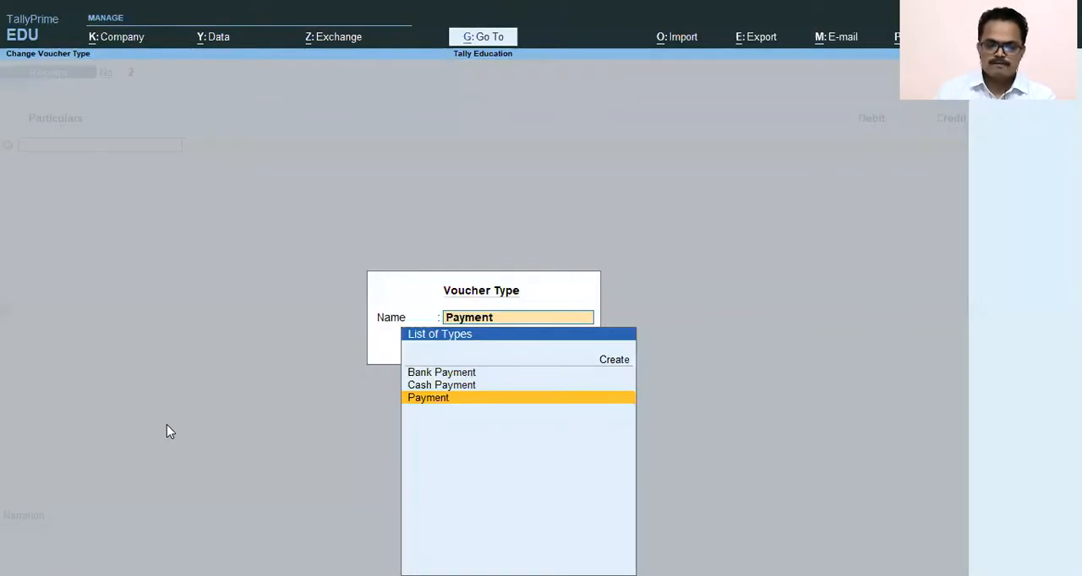
key("Return")
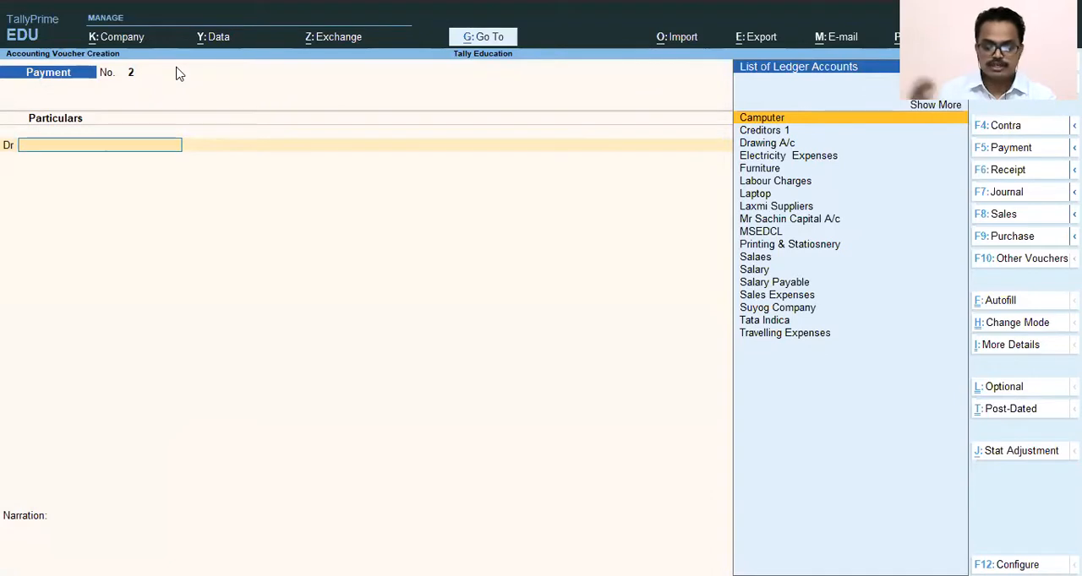
- Change the voucher to Receipt and credit the proprietor's capital account with 250000
key("F6")
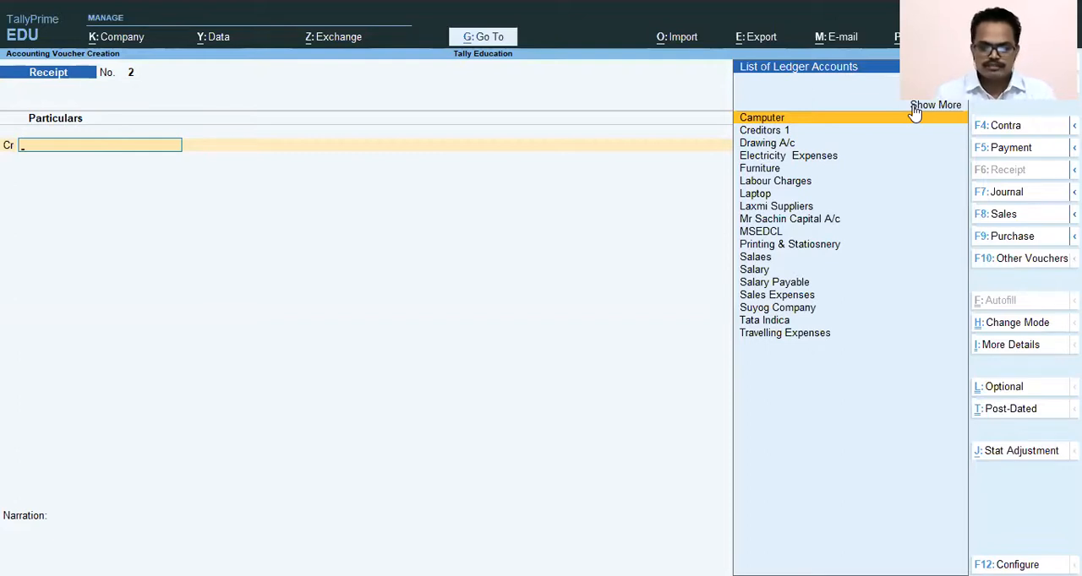
type("Ca")
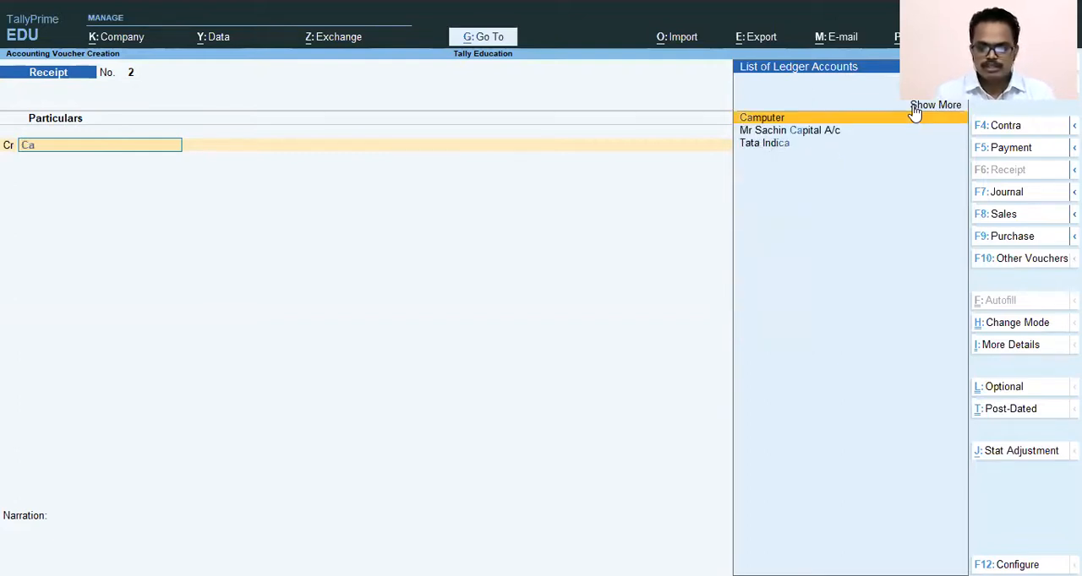
key("Down")
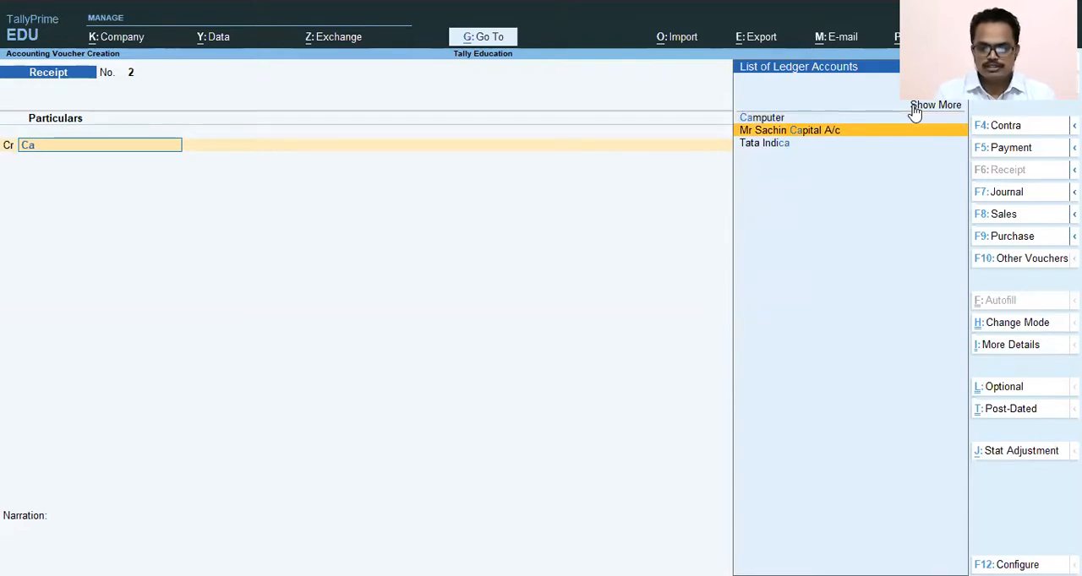
key("Return")
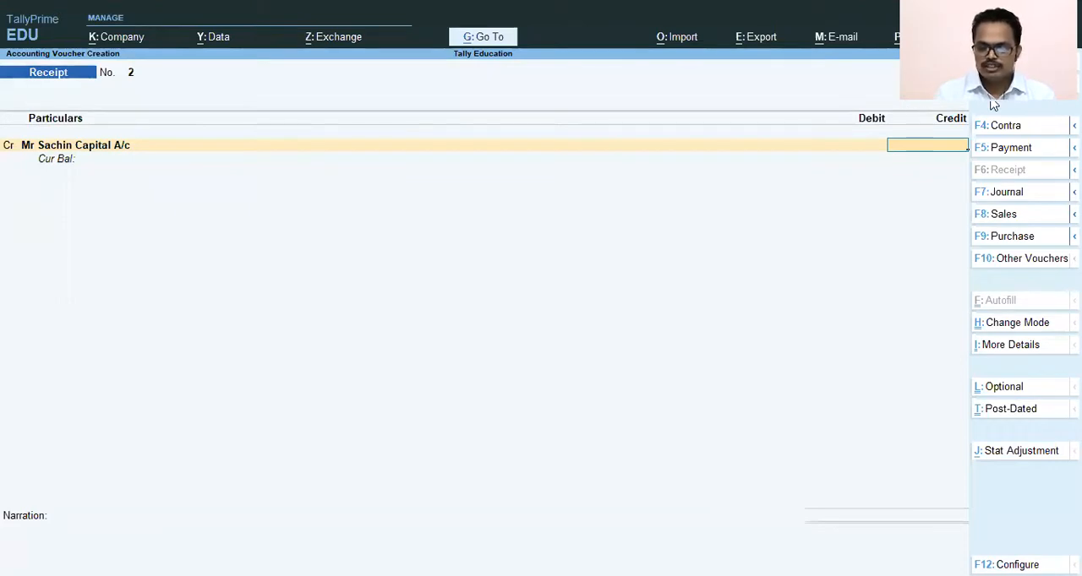
type("250000")
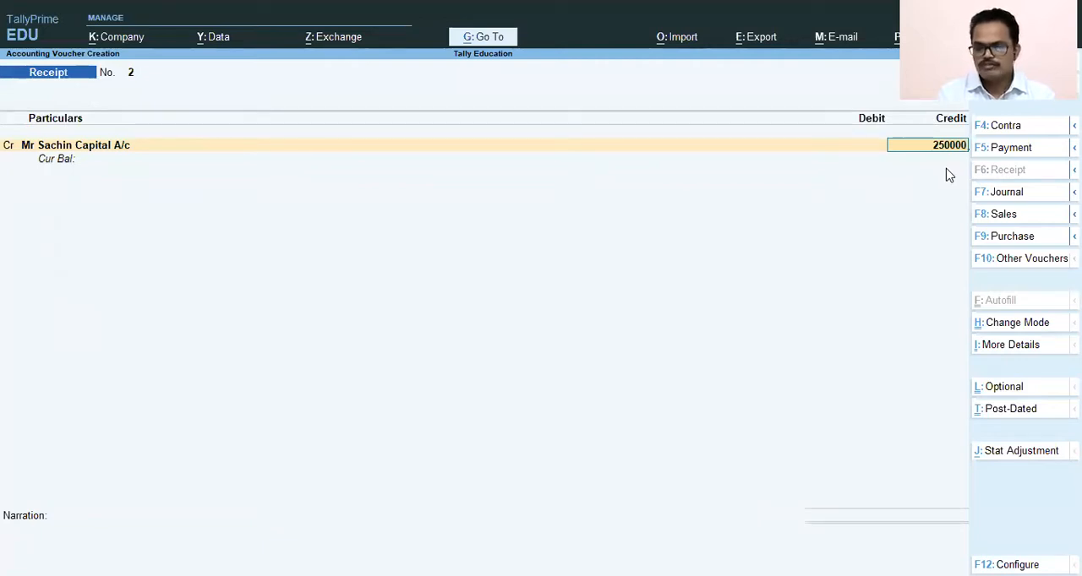
key("Return")
key("Return")
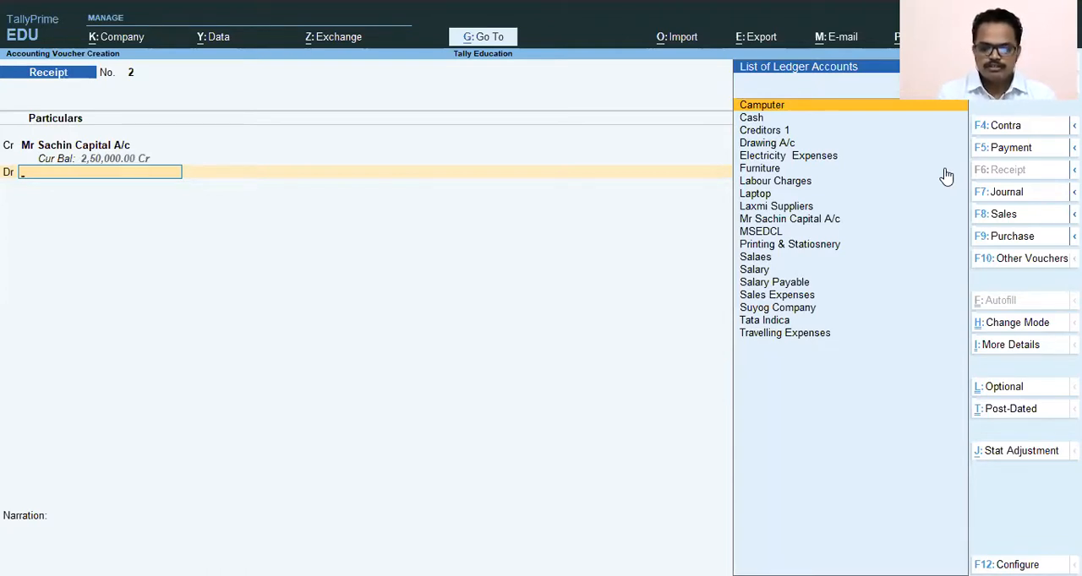
- Start a new ledger for the debit entry, named "SBI Bank Ltd 6598", and place it under Bank Accounts
key("alt+c")
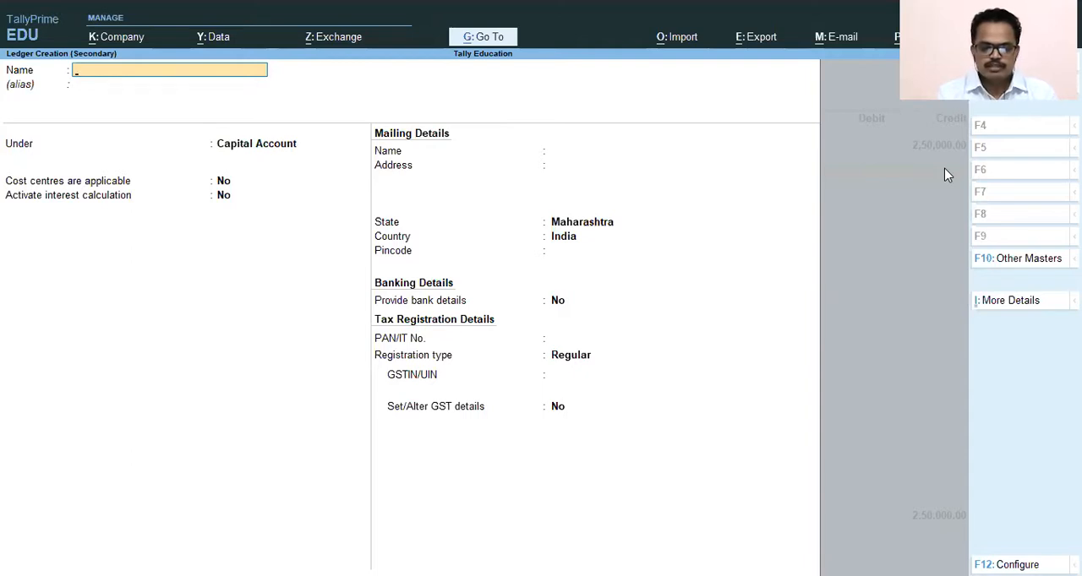
type("SBI Bank Ltd 6598")
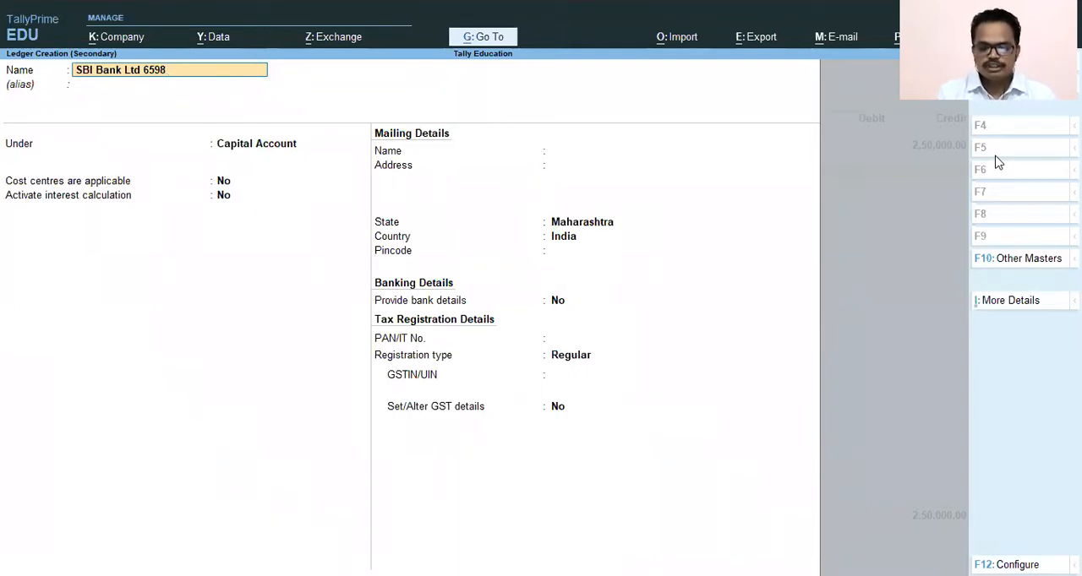
key("Return")
key("Return")
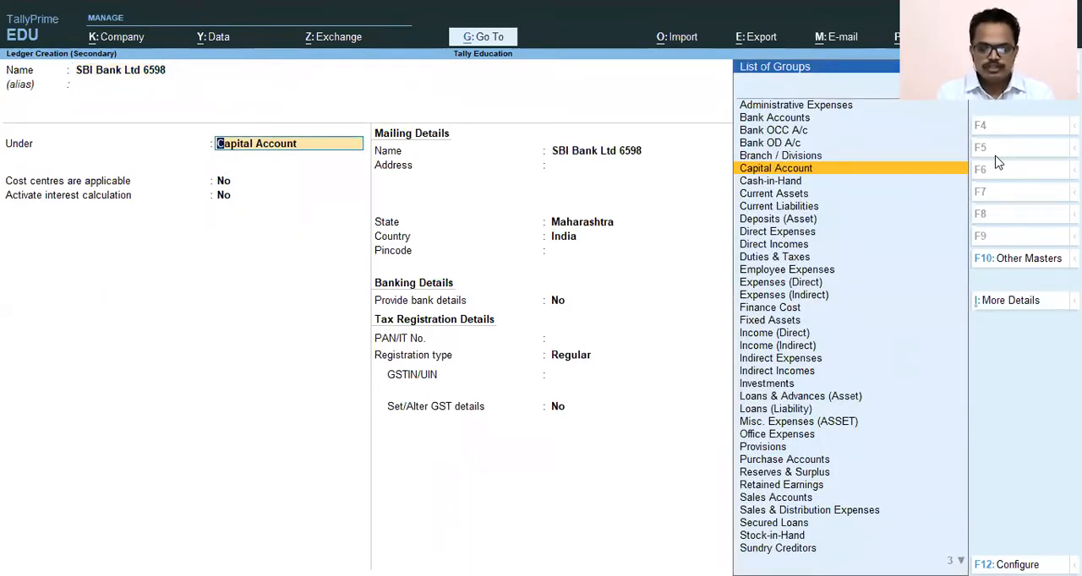
type("Bank")
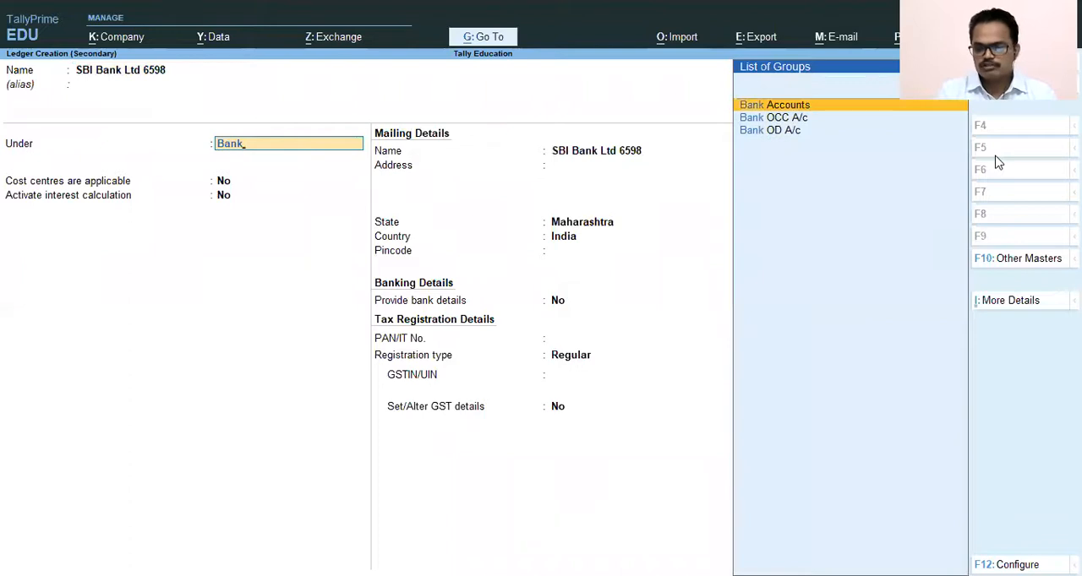
key("Return")
key("Return")
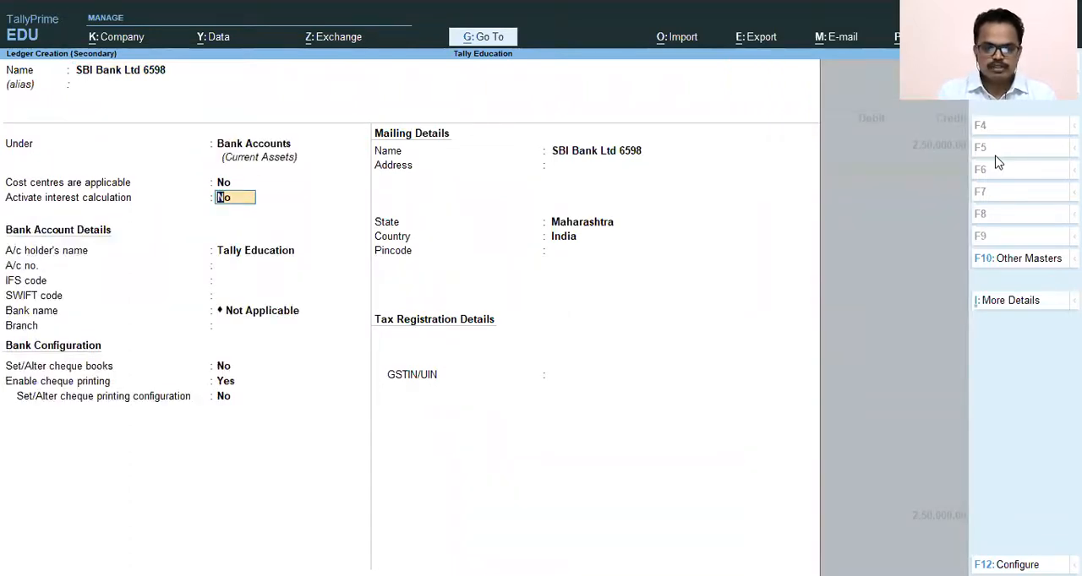
- Keep the default cost centre, interest and bank account details for the new bank ledger
key("Return")
key("Return")
key("BackSpace")
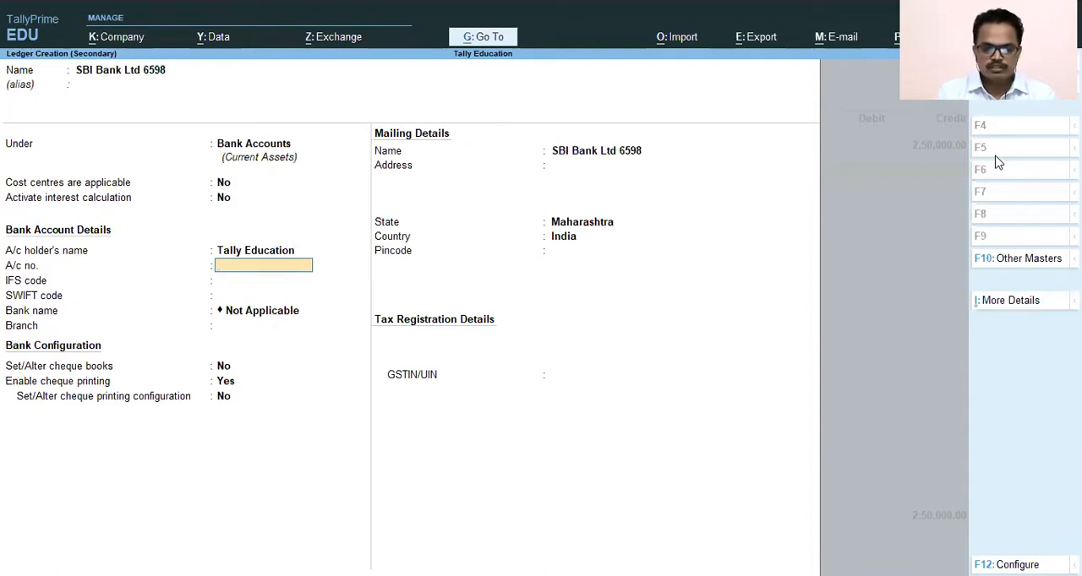
key("BackSpace")
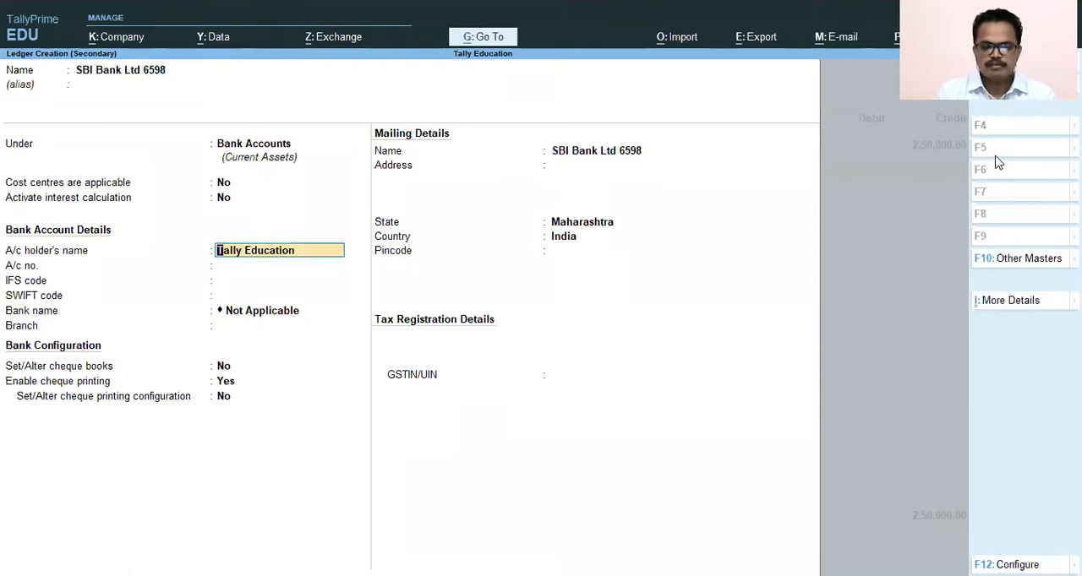
key("Return")
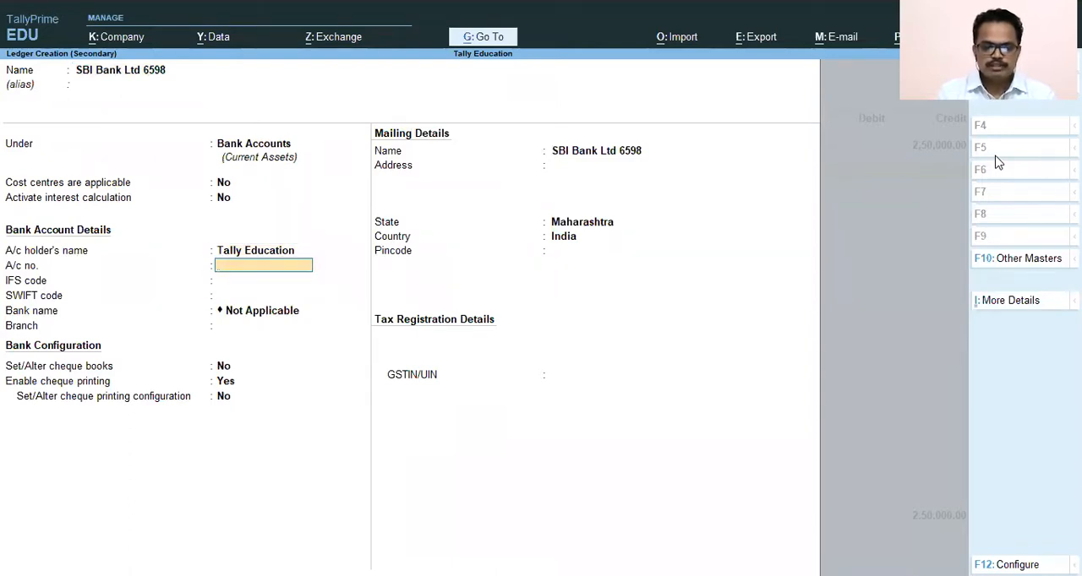
key("Return")
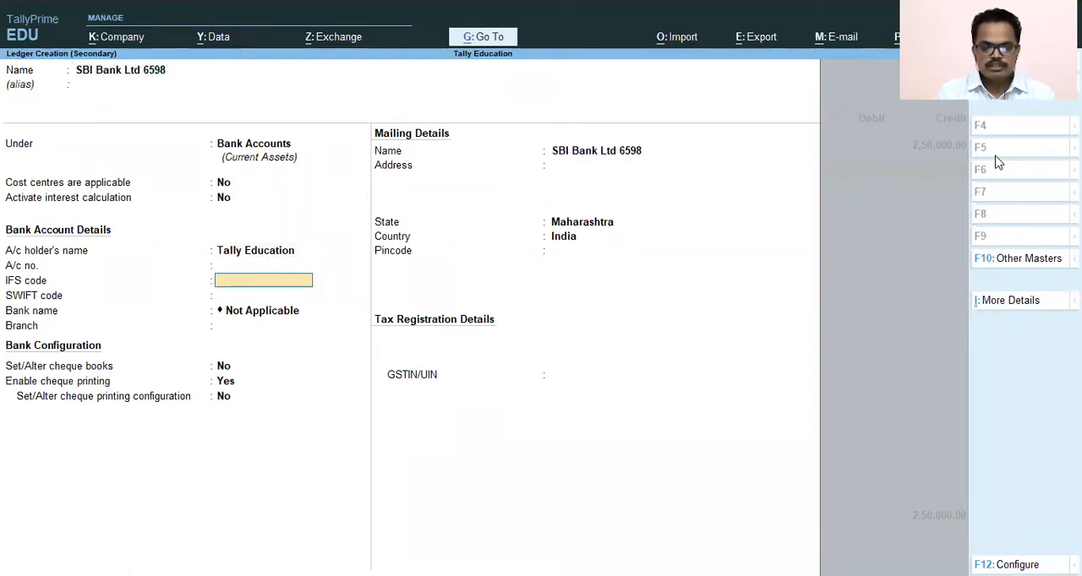
key("Return")
key("Return")
key("Return")
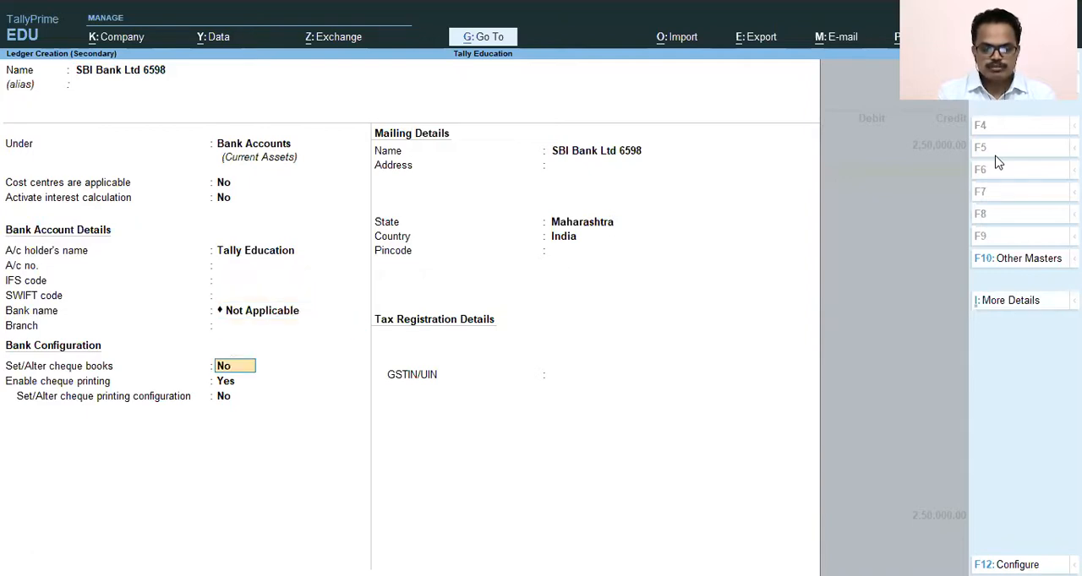
- Disable cheque printing for the new bank ledger, leave its GSTIN/UIN blank, and save the ledger
key("Return")
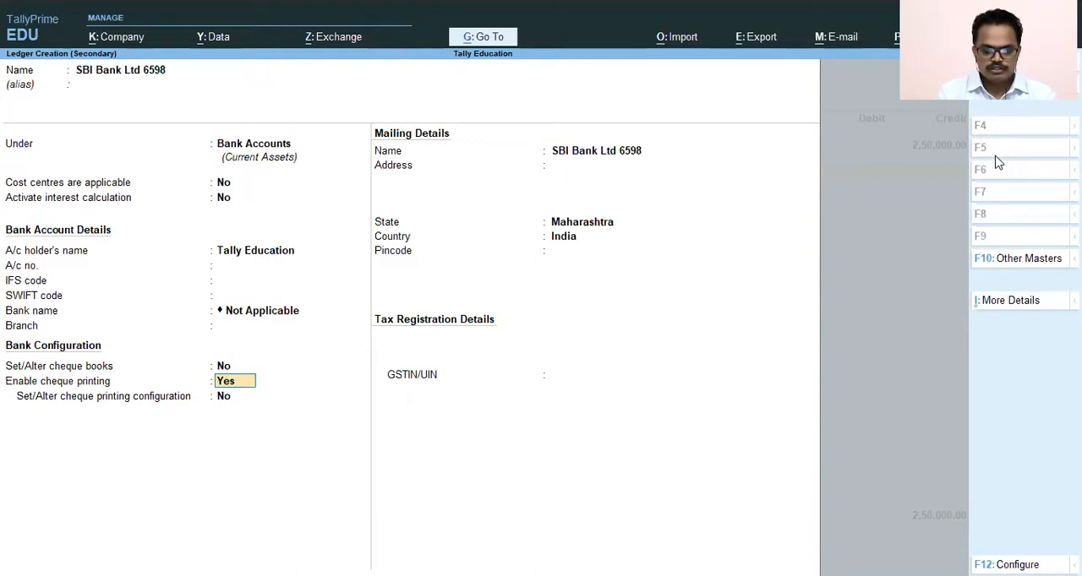
type("n")
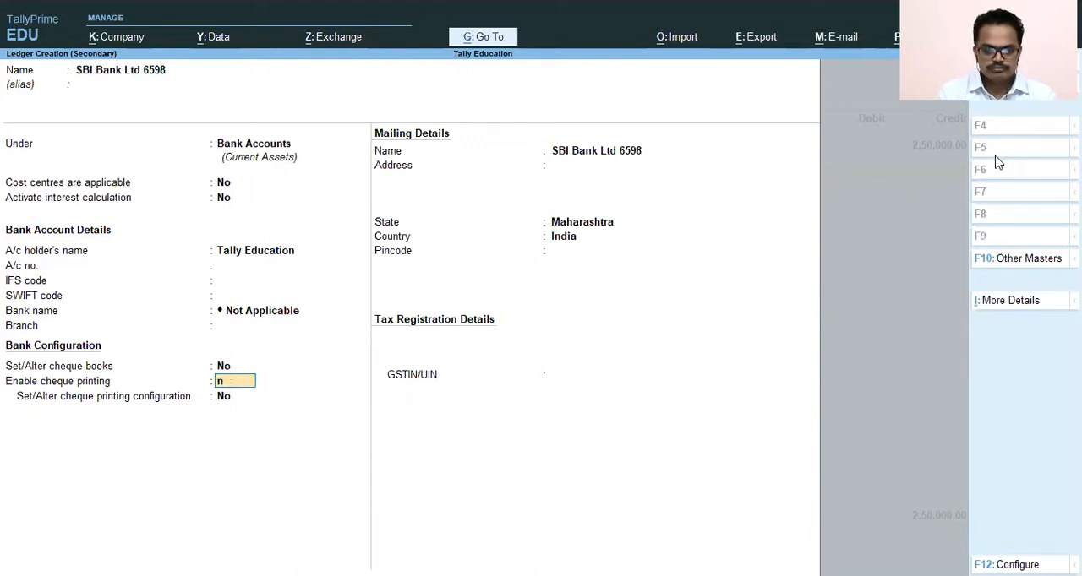
key("Return")
key("Return")
key("Return")
key("Return")
key("Return")
key("Return")
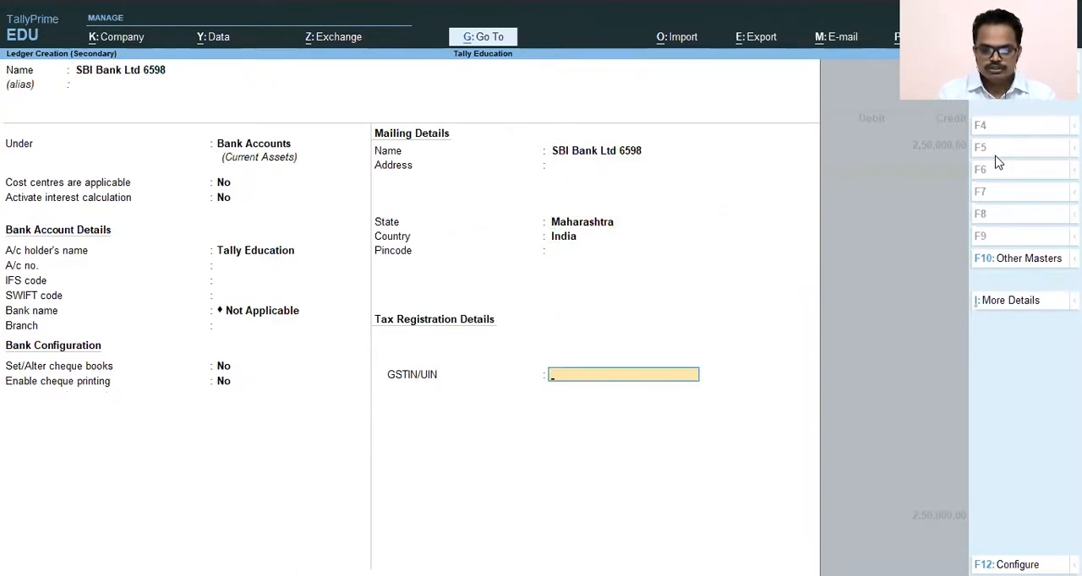
key("Return")
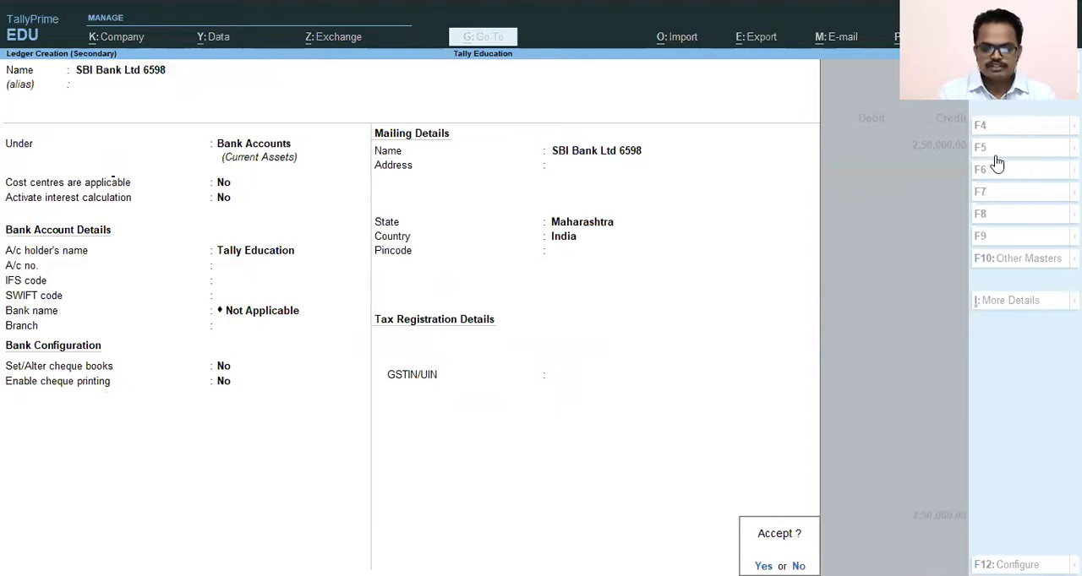
key("Return")
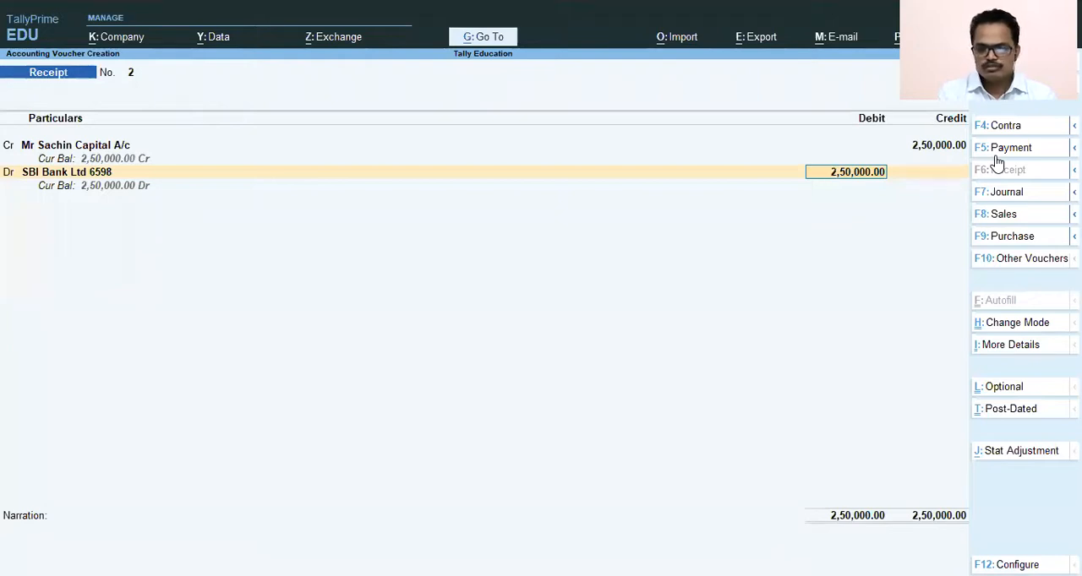
- Allocate the full bank debit as an e-Fund Transfer, leaving the instrument number and bank blank and keeping the default instrument date
key("Return")
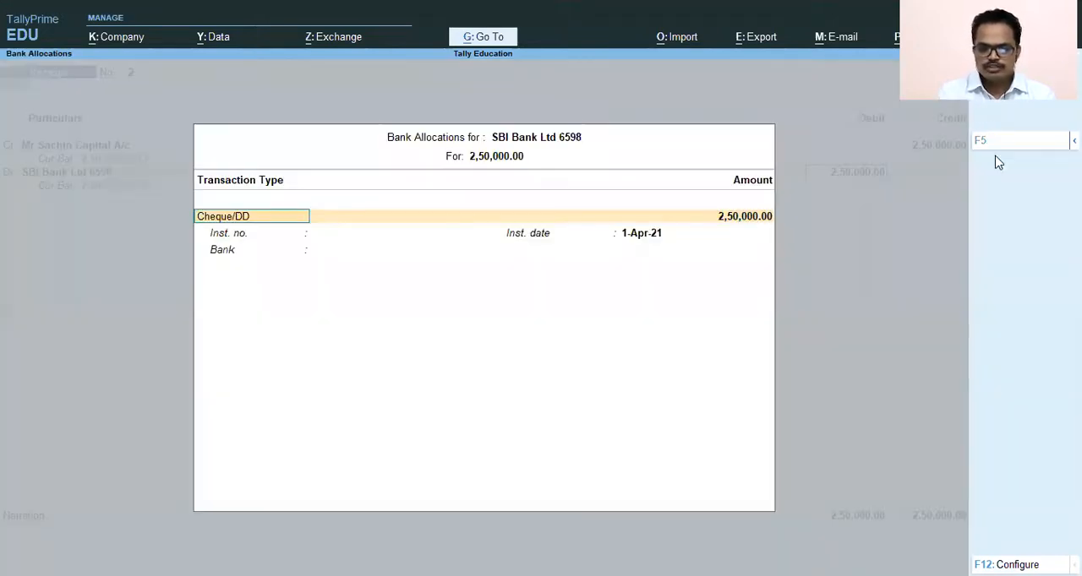
type("e")
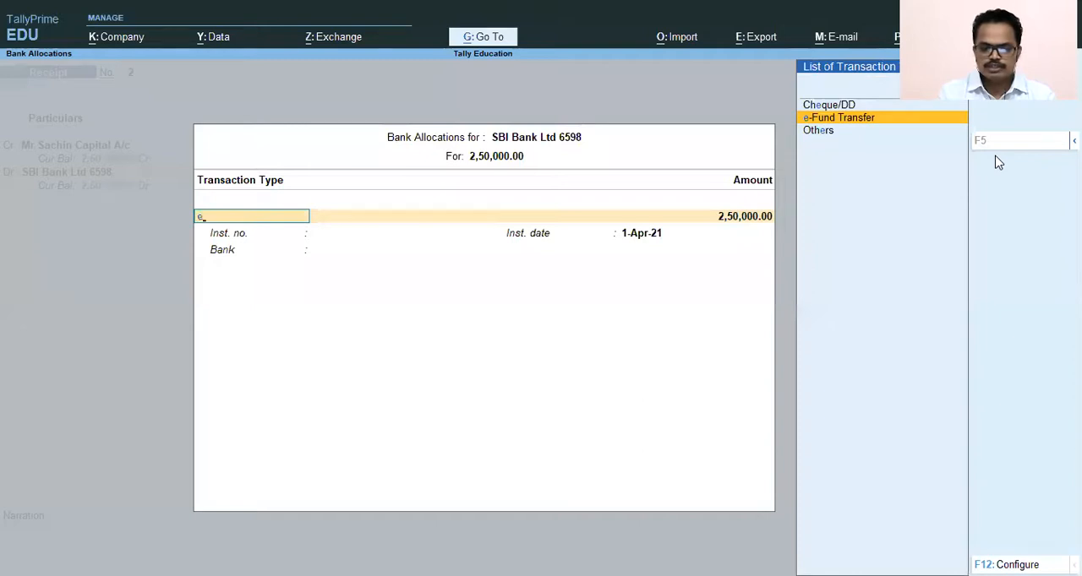
key("Up")
key("Down")
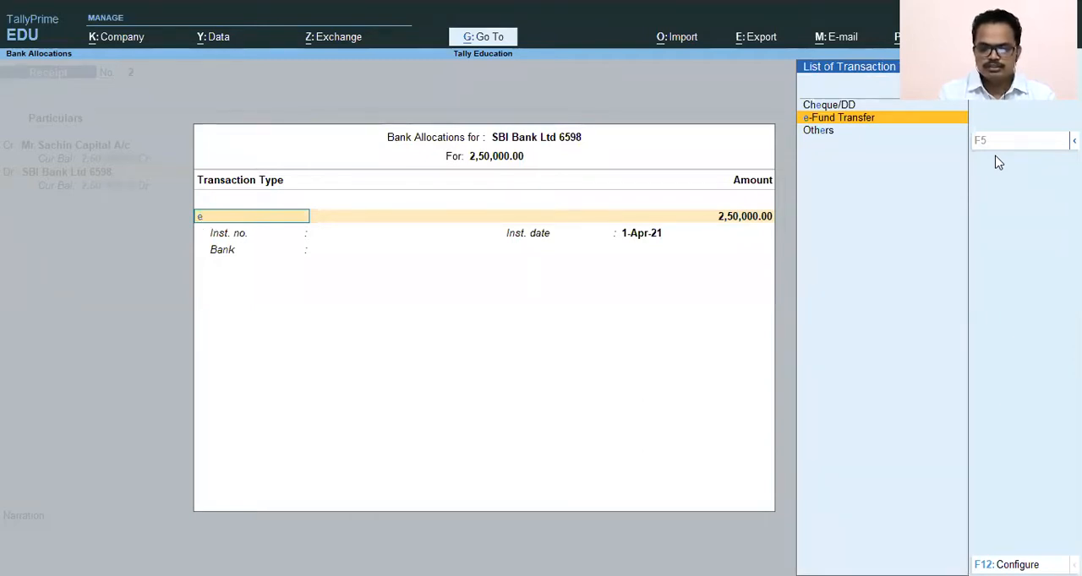
key("Return")
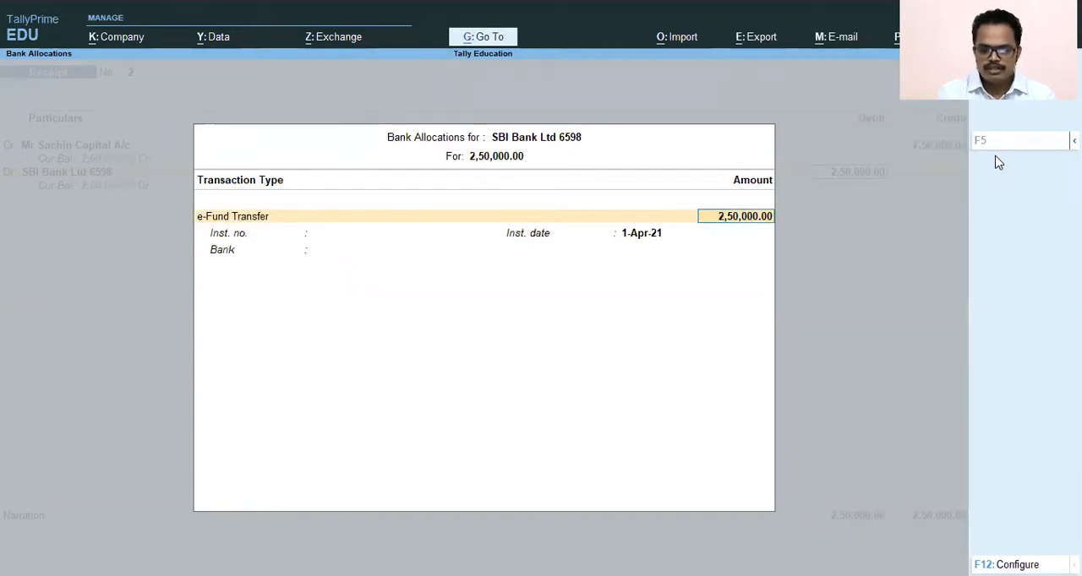
key("Return")
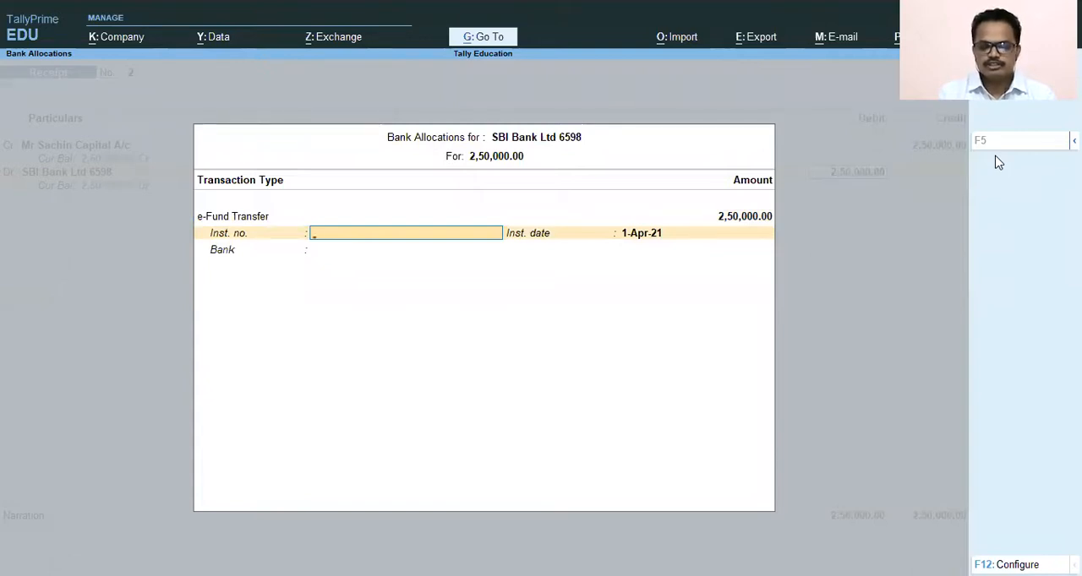
key("Return")
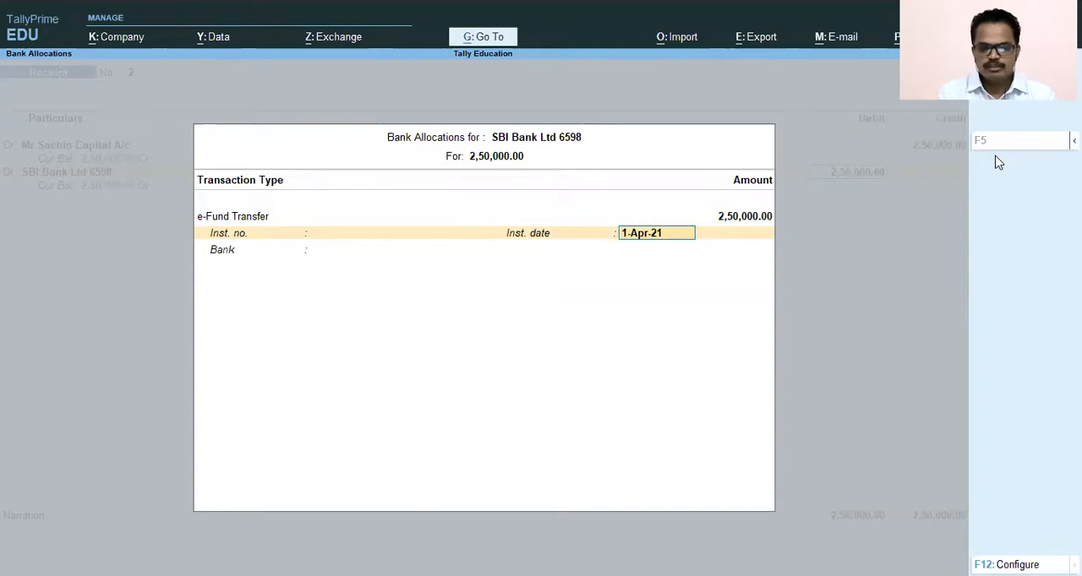
key("Return")
key("Return")
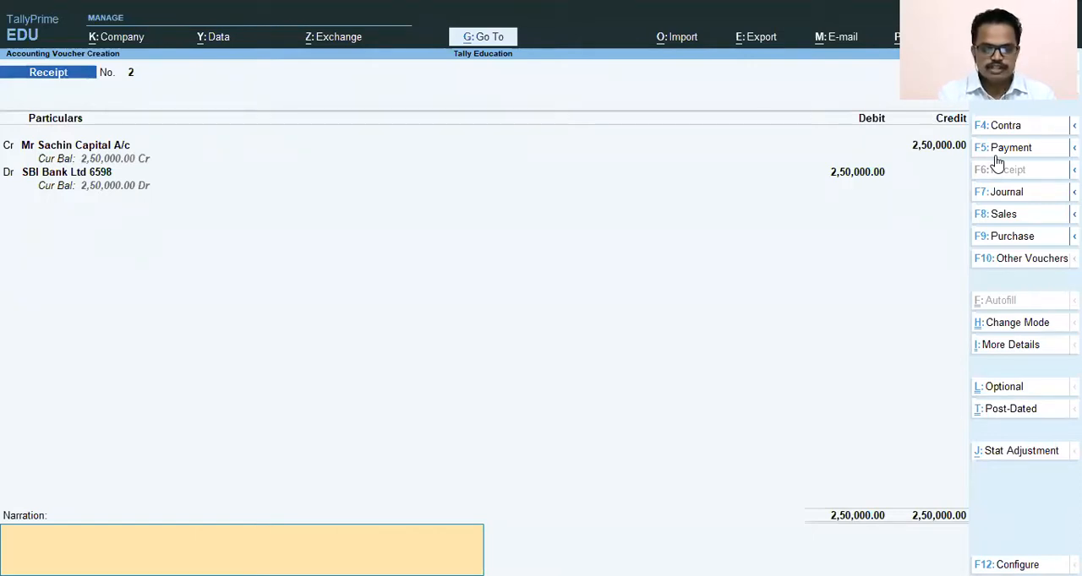
- Enter the narration "Being Capital introduced by" followed by the proprietor's name, and save the receipt voucher
type("Being")
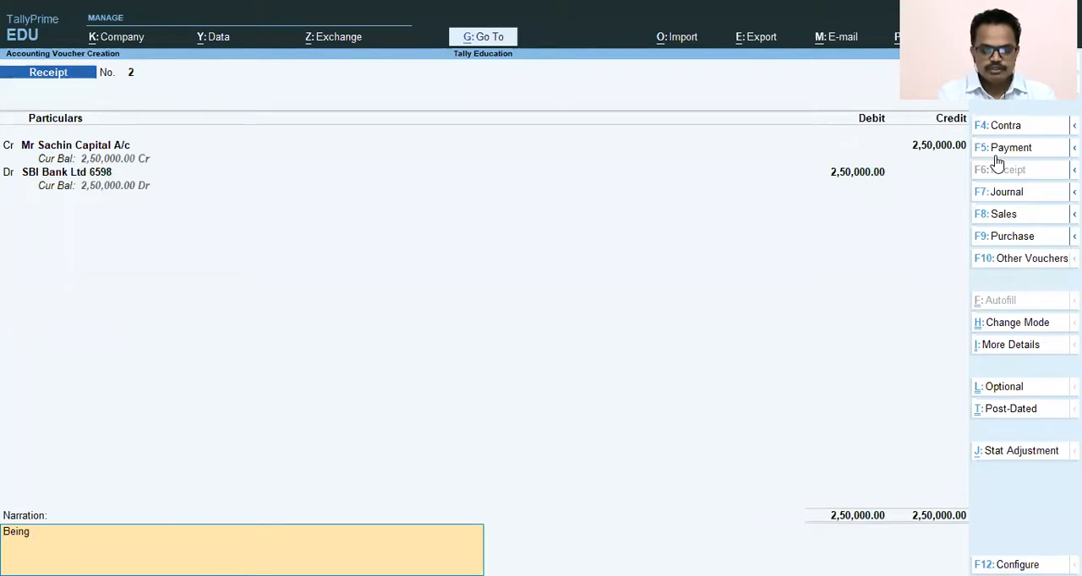
type(" Capital introduced by")
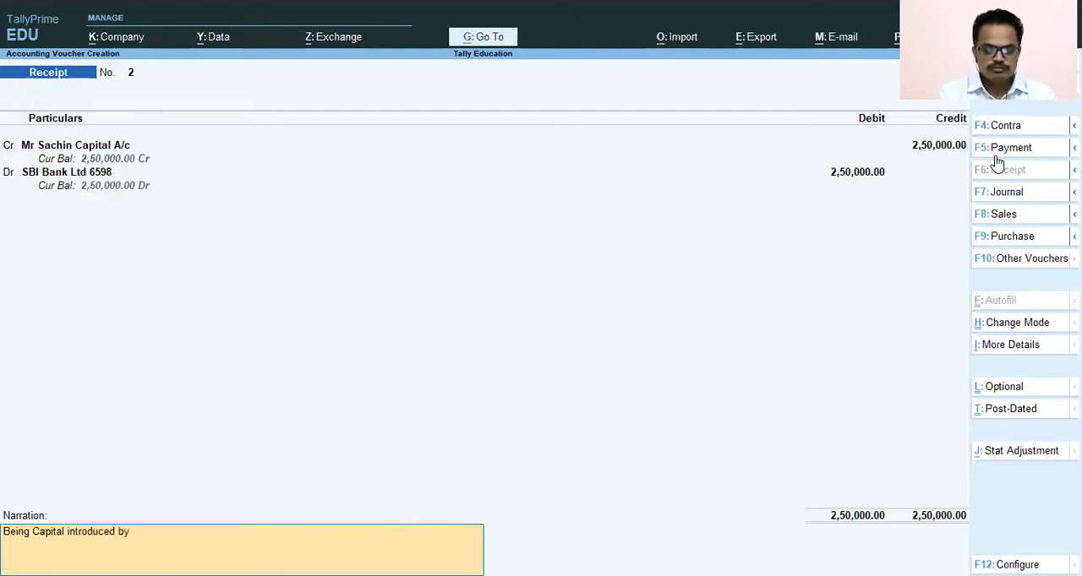
type(" Mr Sachin")
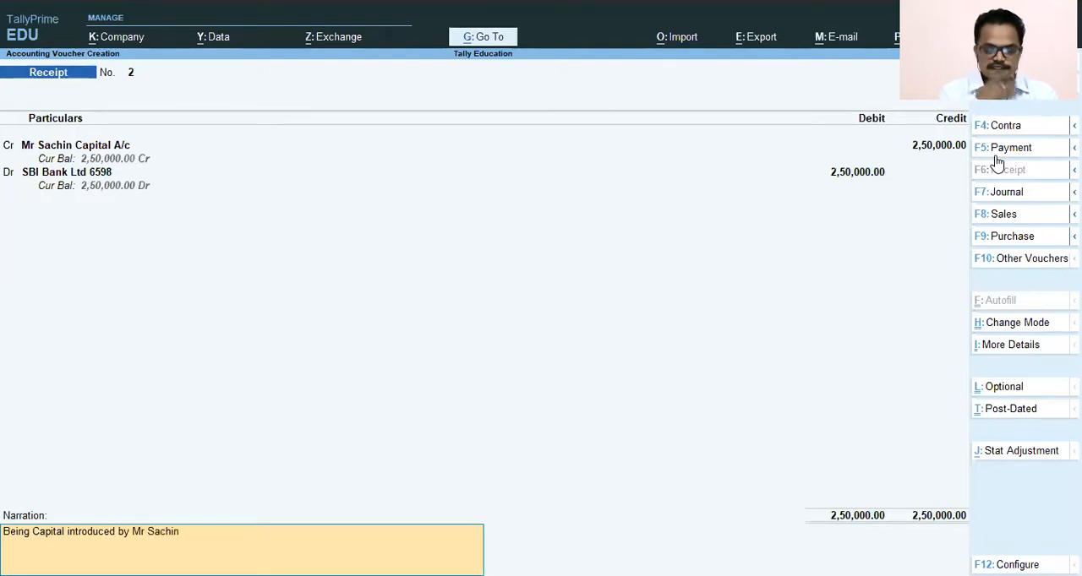
key("Return")
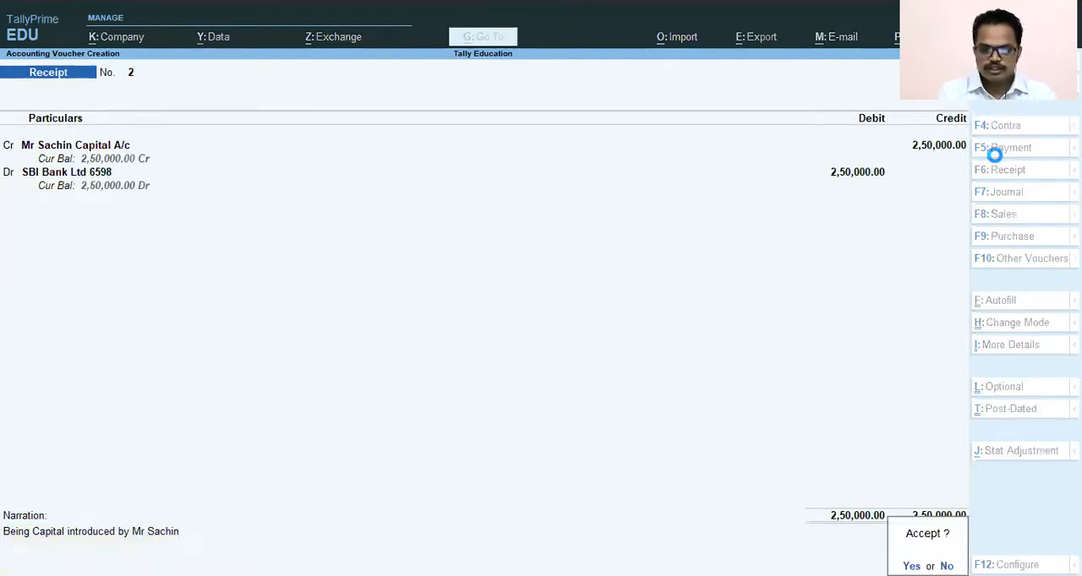
key("Return")
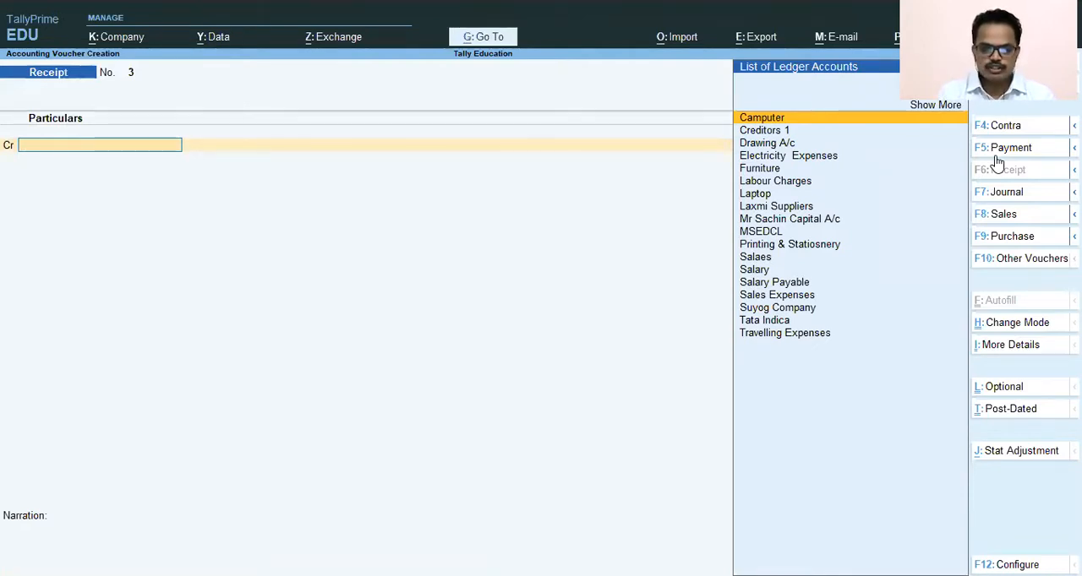
- Leave voucher entry without starting another receipt and open the company's Balance Sheet
key("Escape")
key("y")
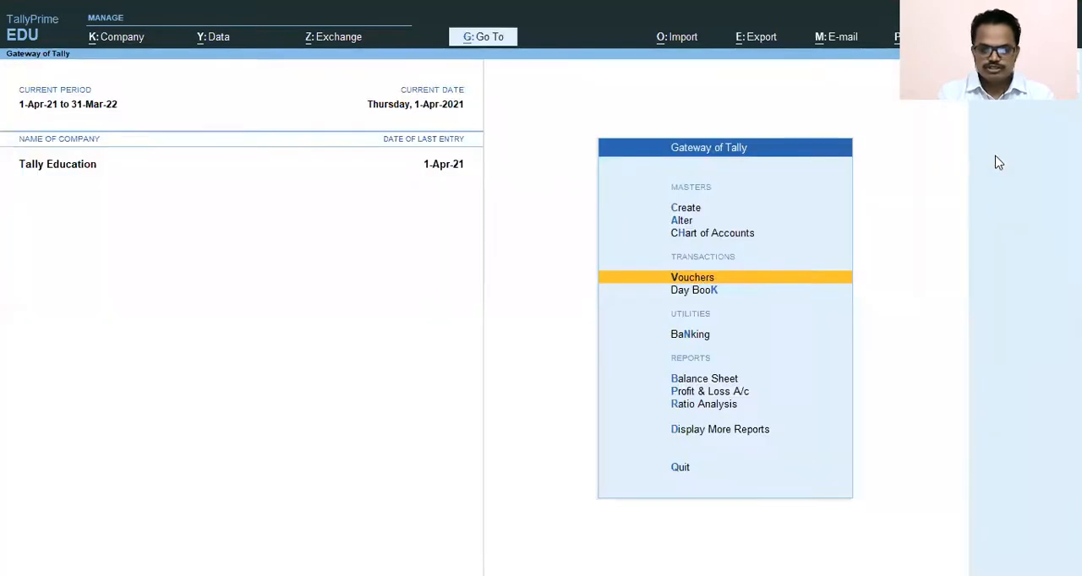
key("Escape")
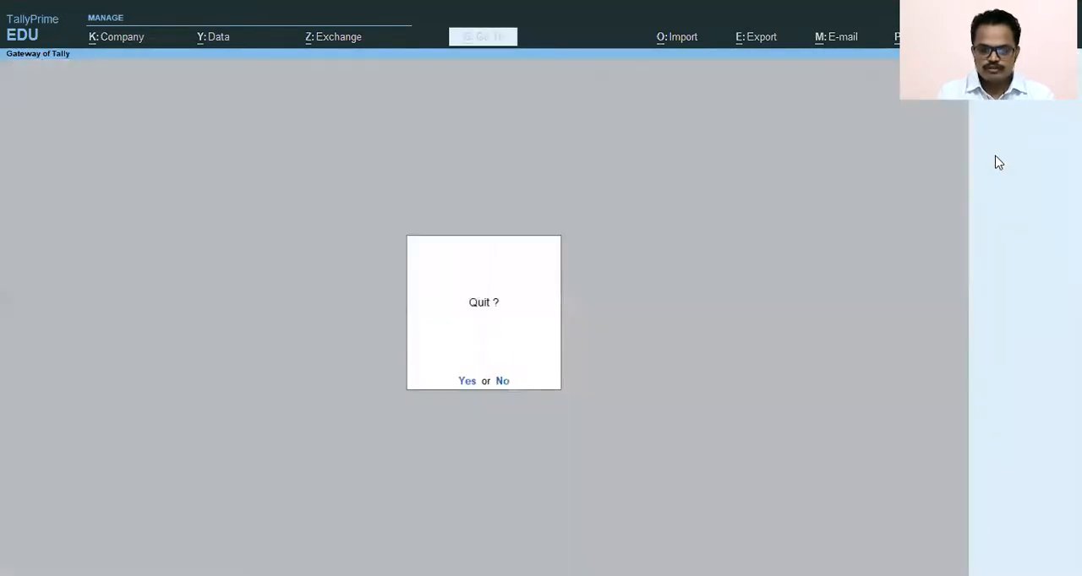
key("n")
key("Down")
key("Down")
key("Down")
key("Down")
key("Down")
key("Down")
key("Down")
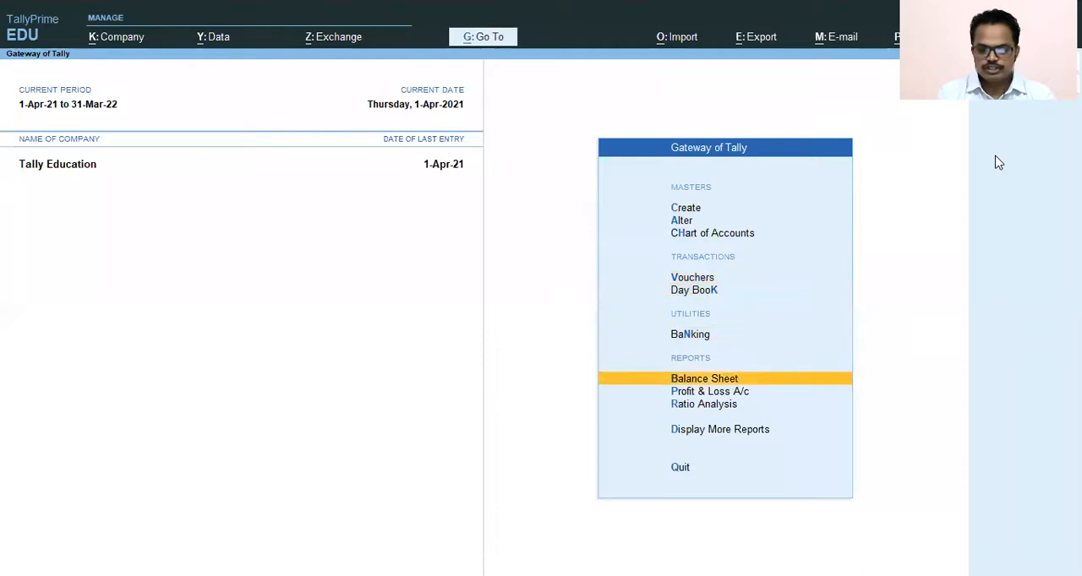
key("Up")
key("Up")
key("Down")
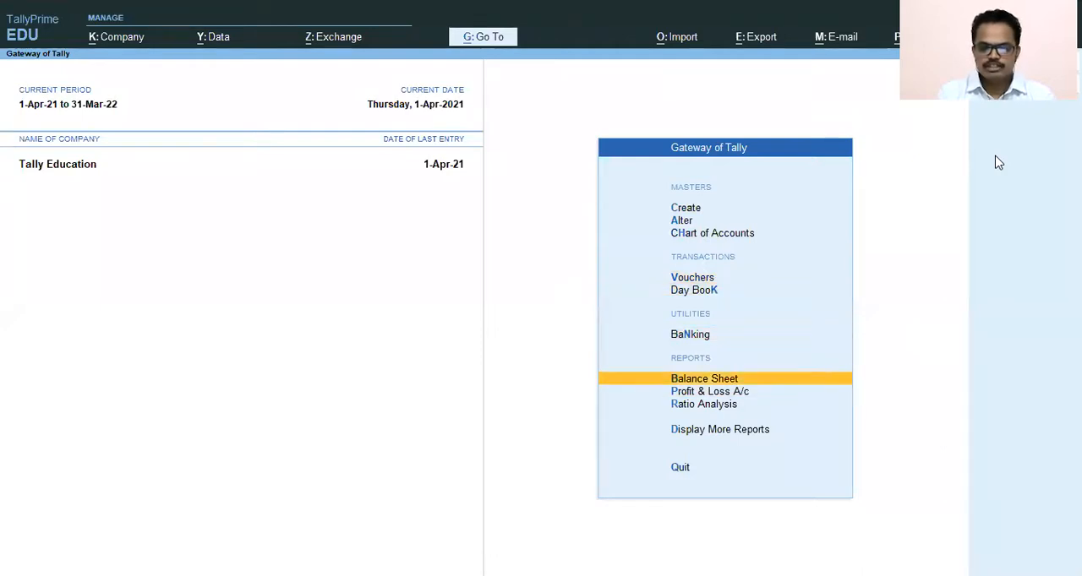
key("Return")
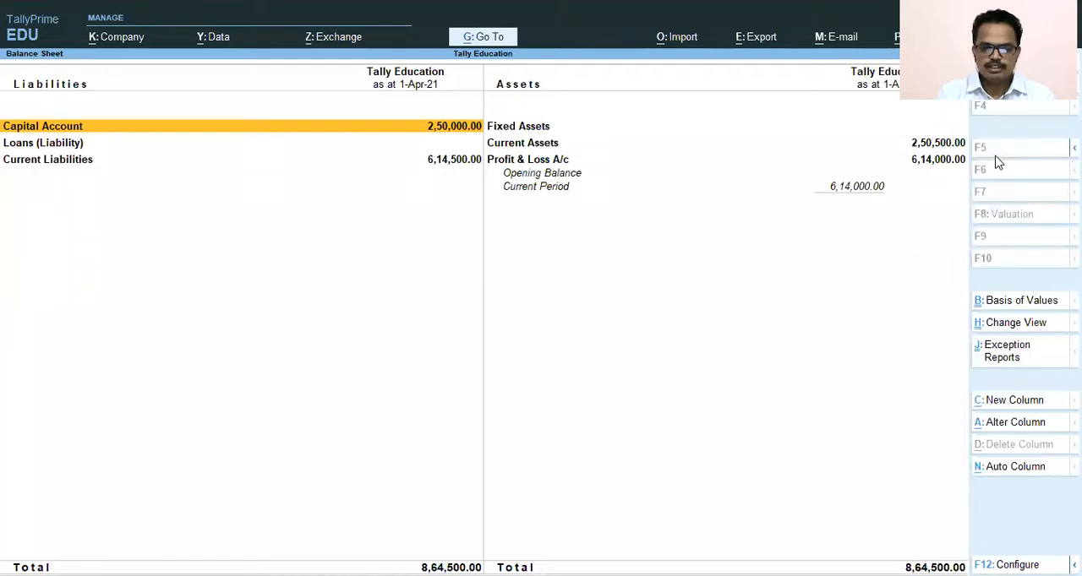
- Drill down from Capital Account through the proprietor's ledger and April to the receipt voucher, and return to the Balance Sheet
key("Return")
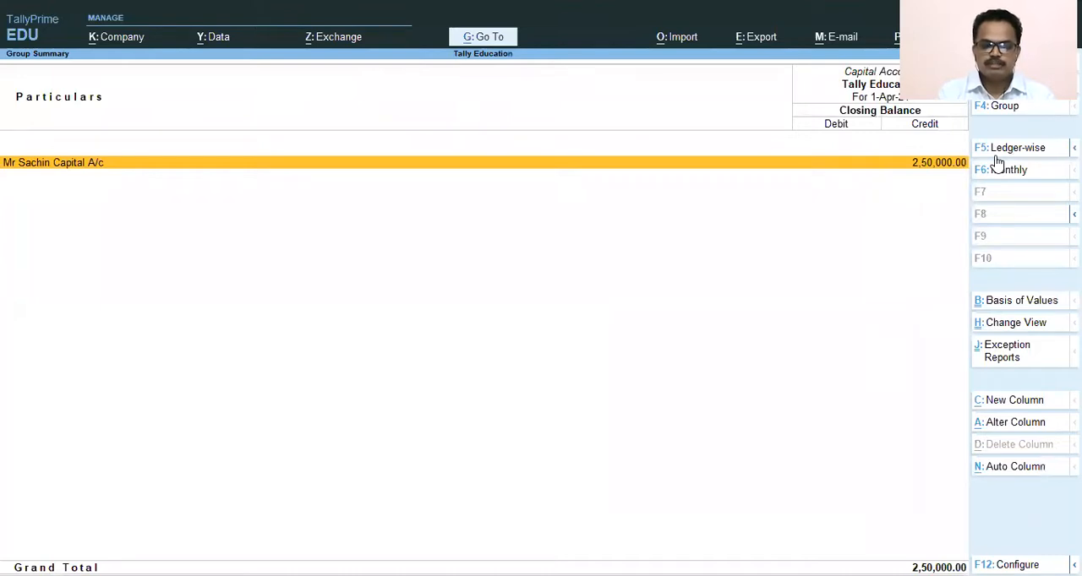
key("Return")
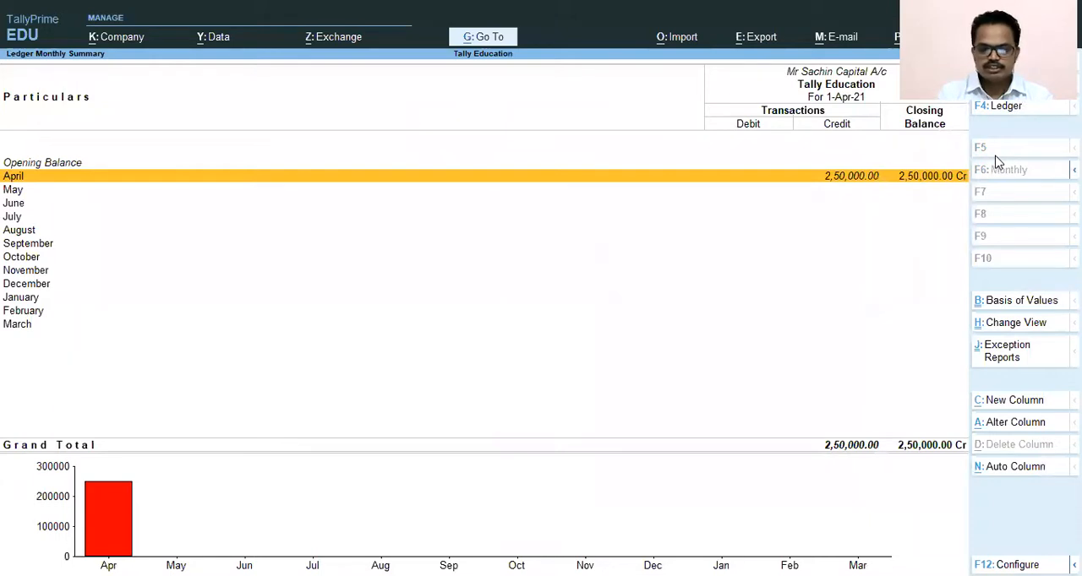
key("Return")
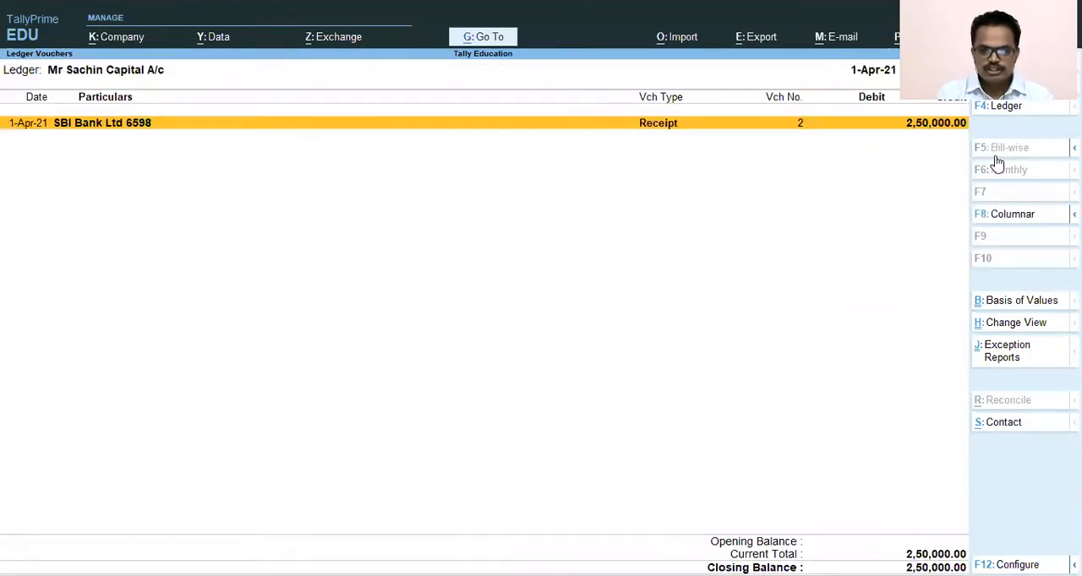
key("Return")
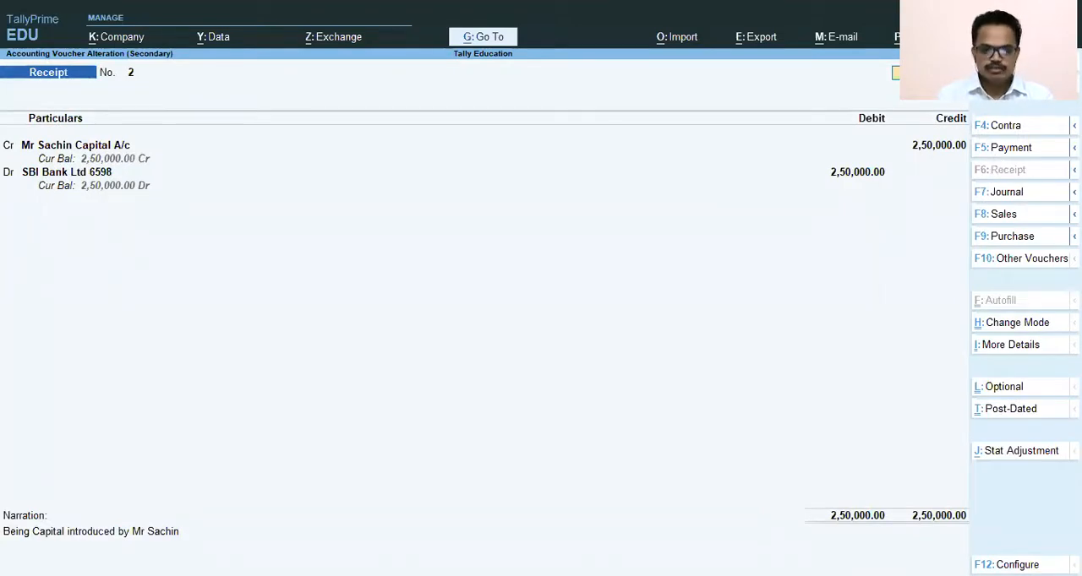
key("Escape")
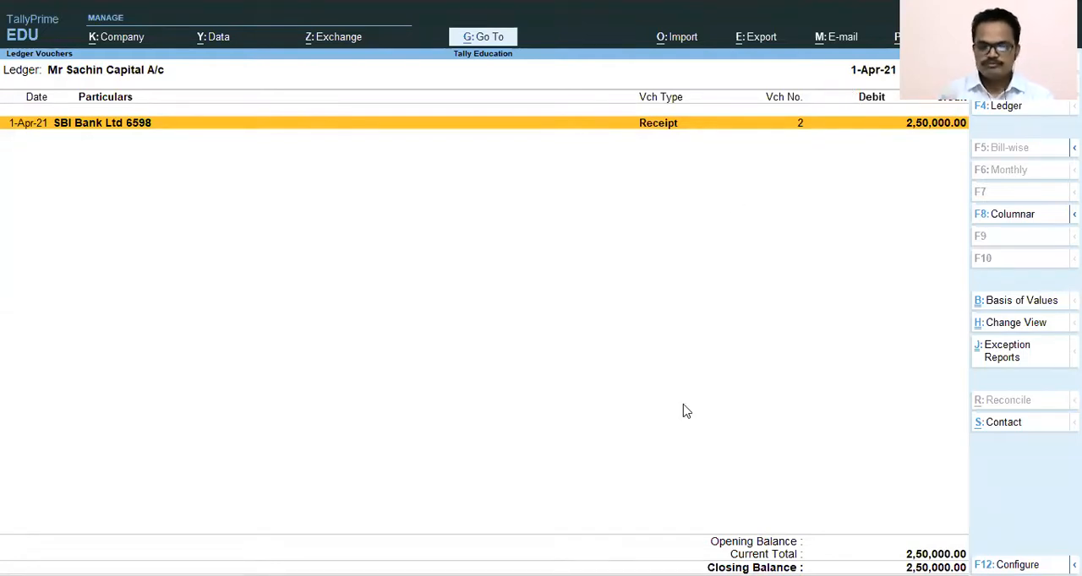
key("Escape")
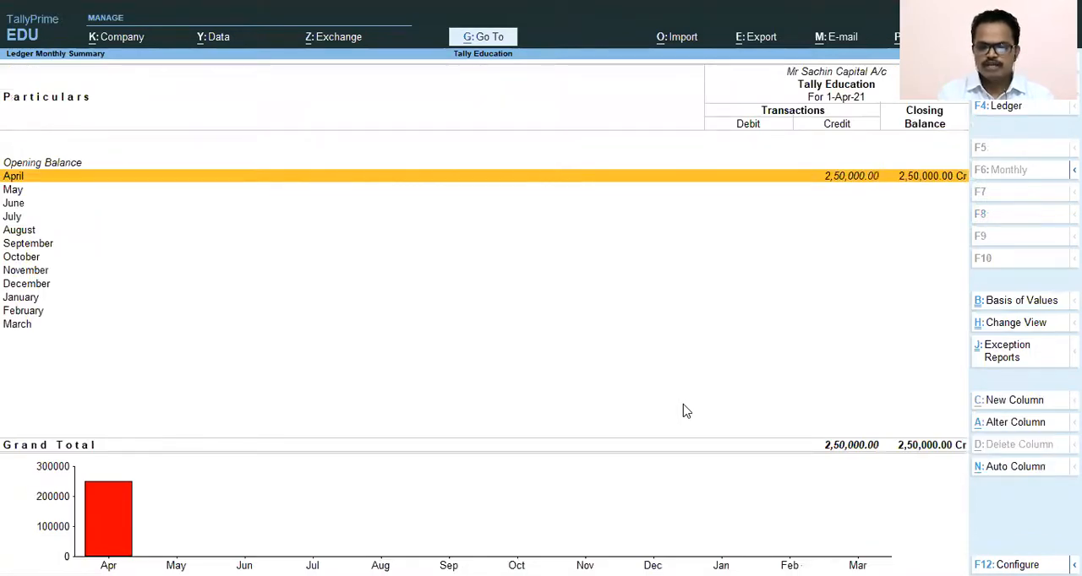
key("Escape")
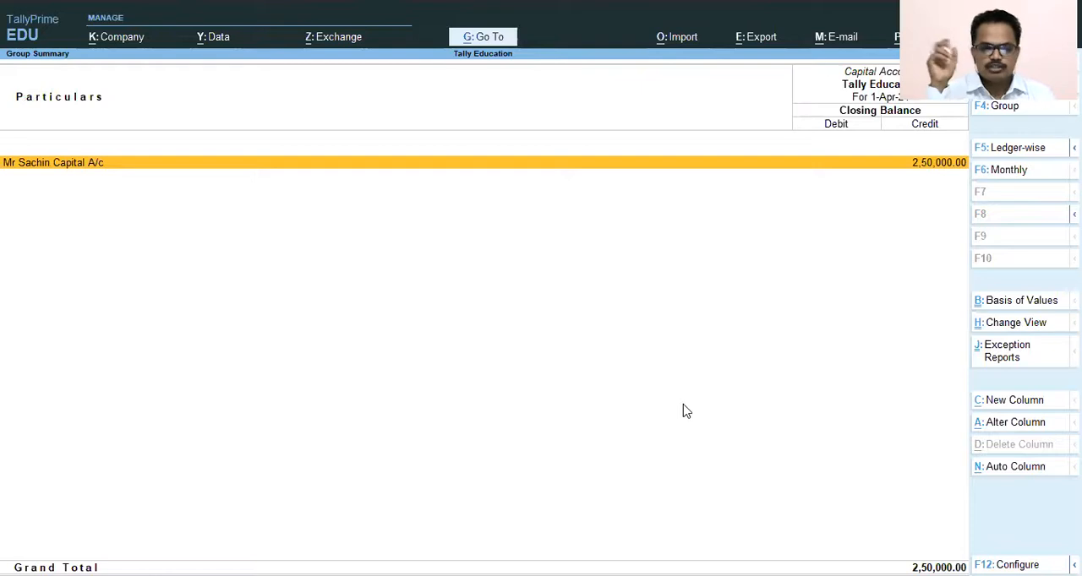
key("Escape")
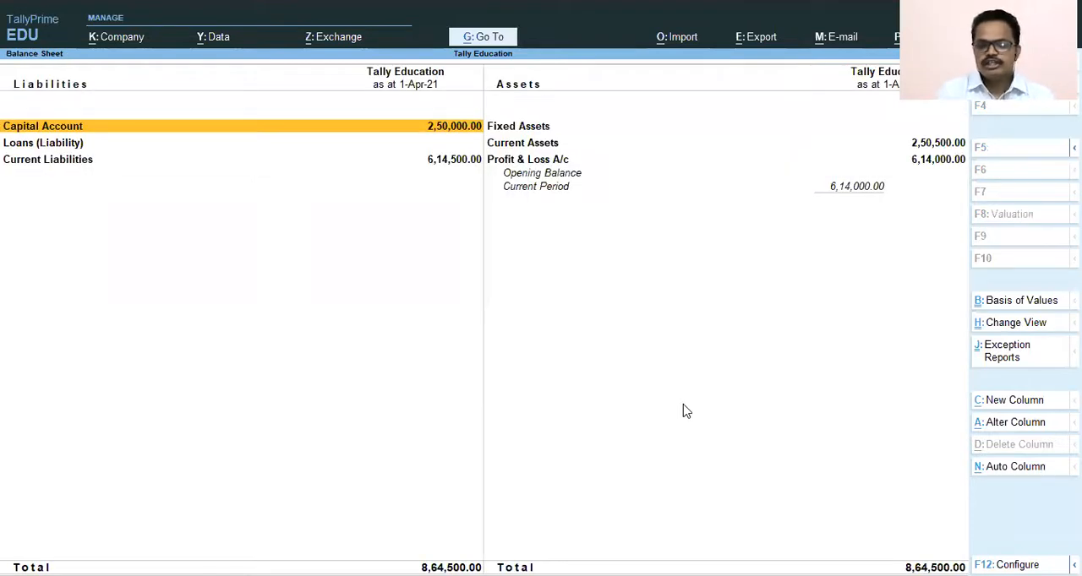
- Open the Current Assets group from the Balance Sheet and examine its Cash-in-Hand and Bank Accounts entries
key("Right")
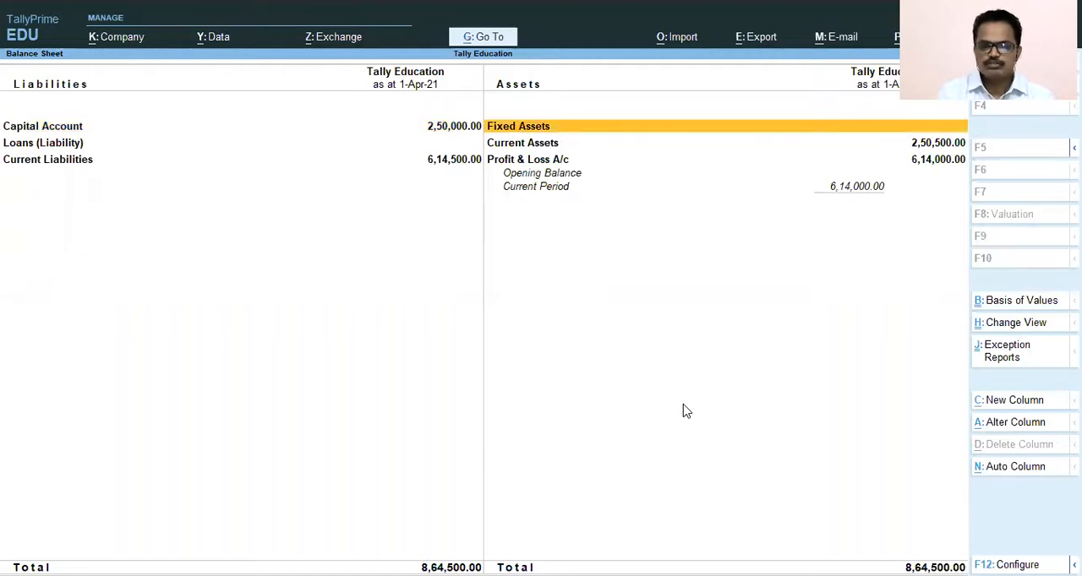
key("Down")
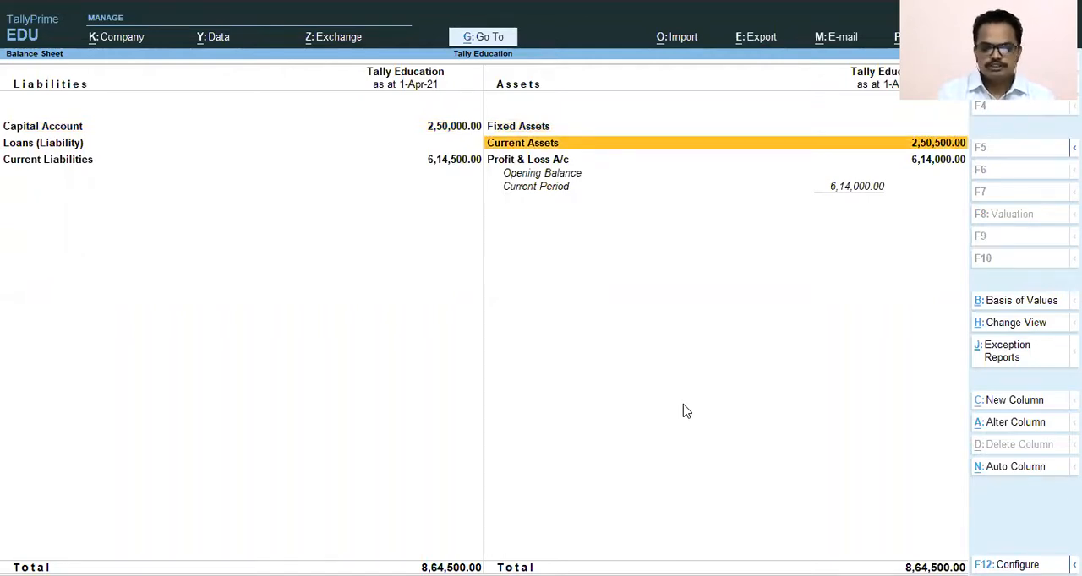
key("Return")
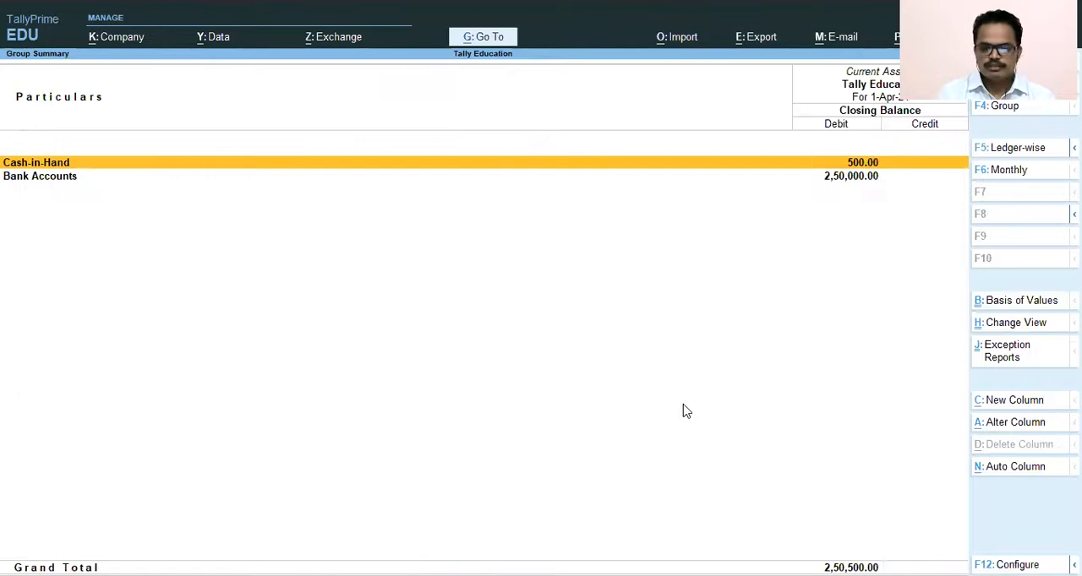
key("Down")
key("Up")
key("Down")
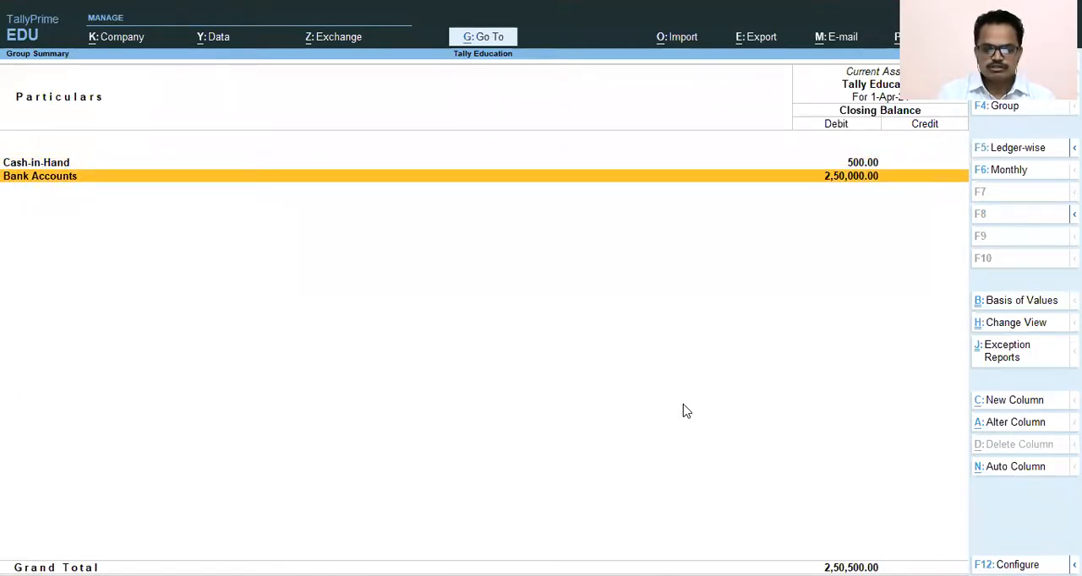
key("Up")
key("Down")
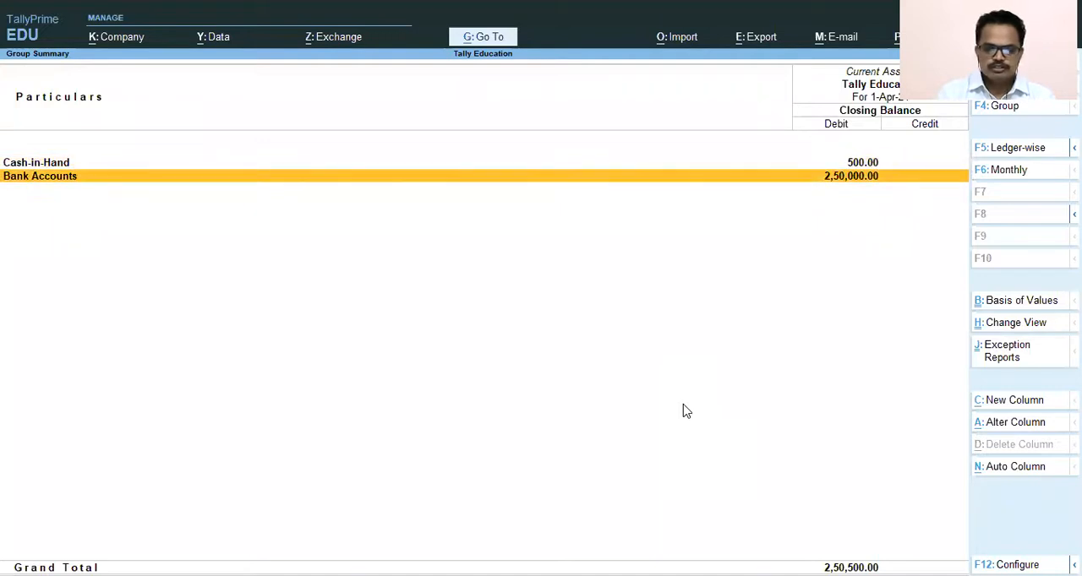
- Drill down from Bank Accounts through the SBI bank ledger and its April transactions to the receipt voucher, and examine its entries
key("Return")
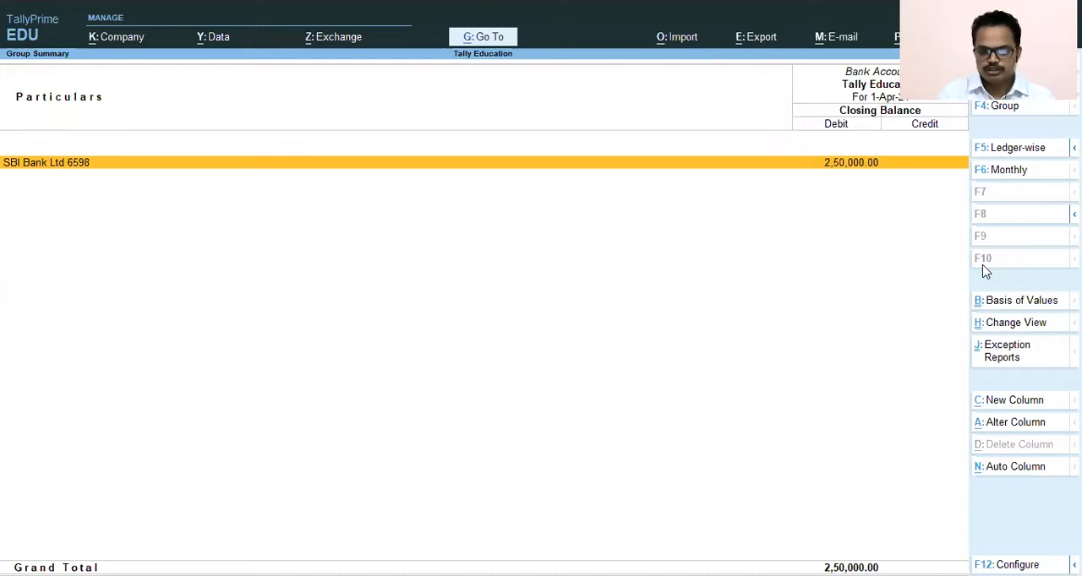
key("Return")
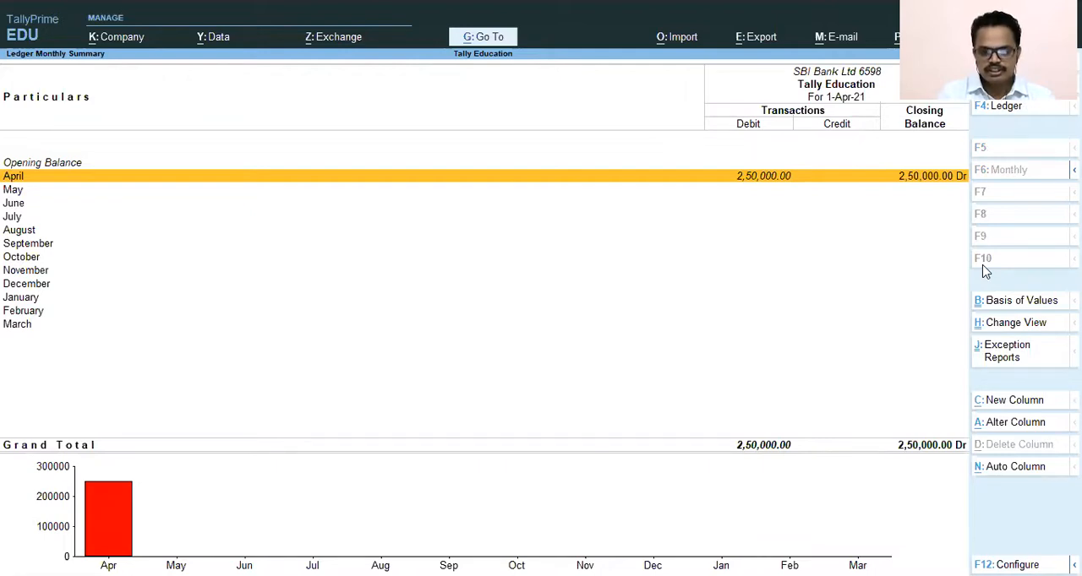
key("Down")
key("Down")
key("Down")
key("Up")
key("Up")
key("Up")
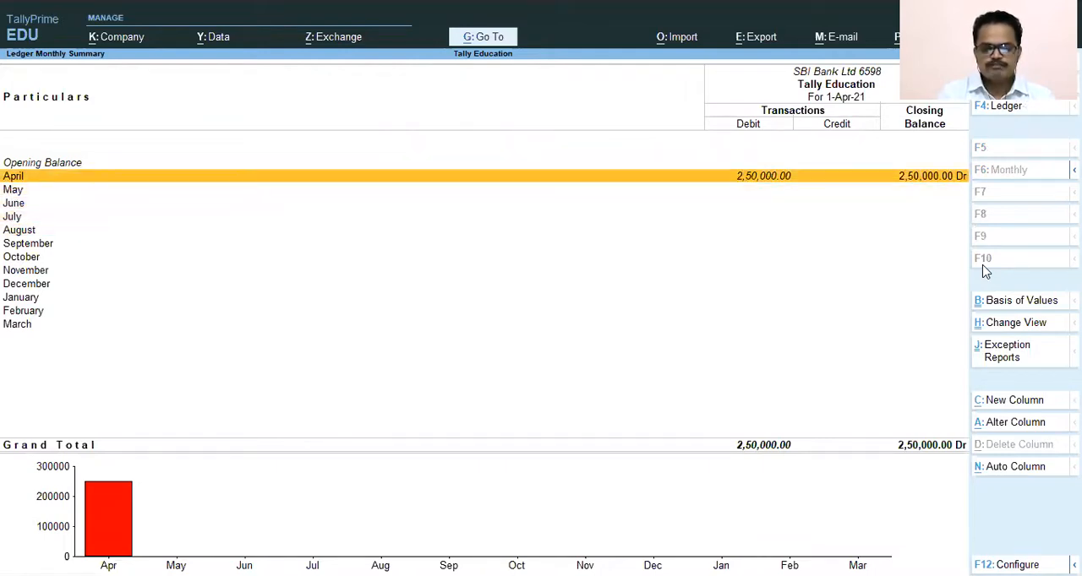
key("Return")
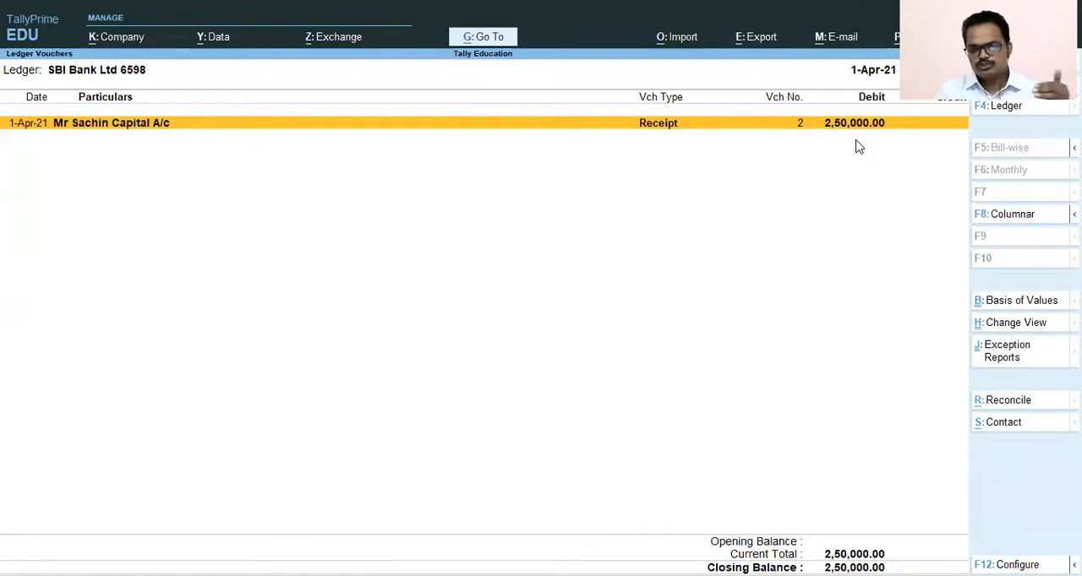
key("Return")
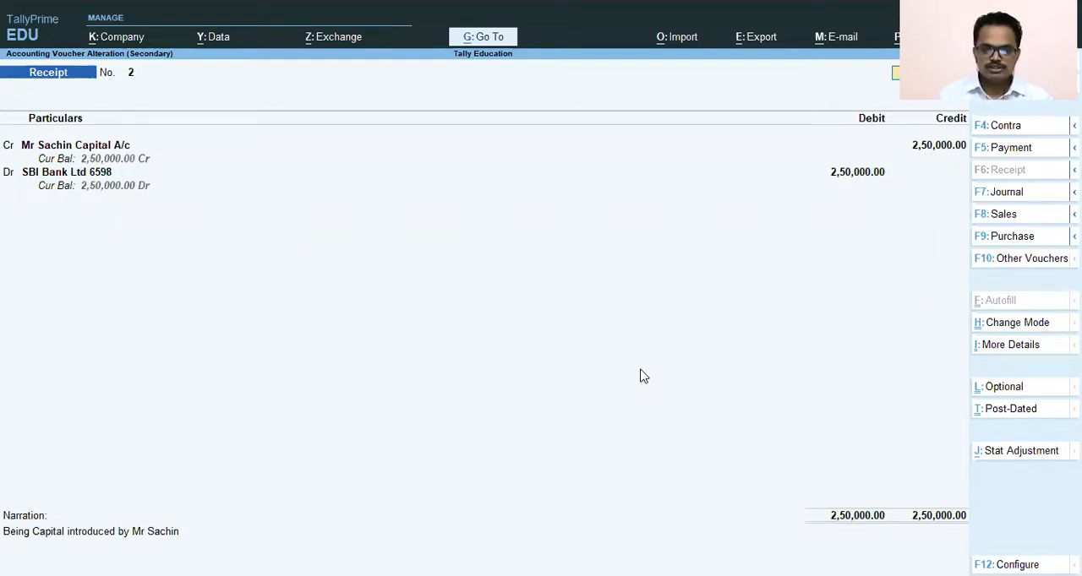
- Leave the receipt voucher without altering it and back out of the ledger, group and Balance Sheet reports to the Gateway of Tally
key("Escape")
key("y")
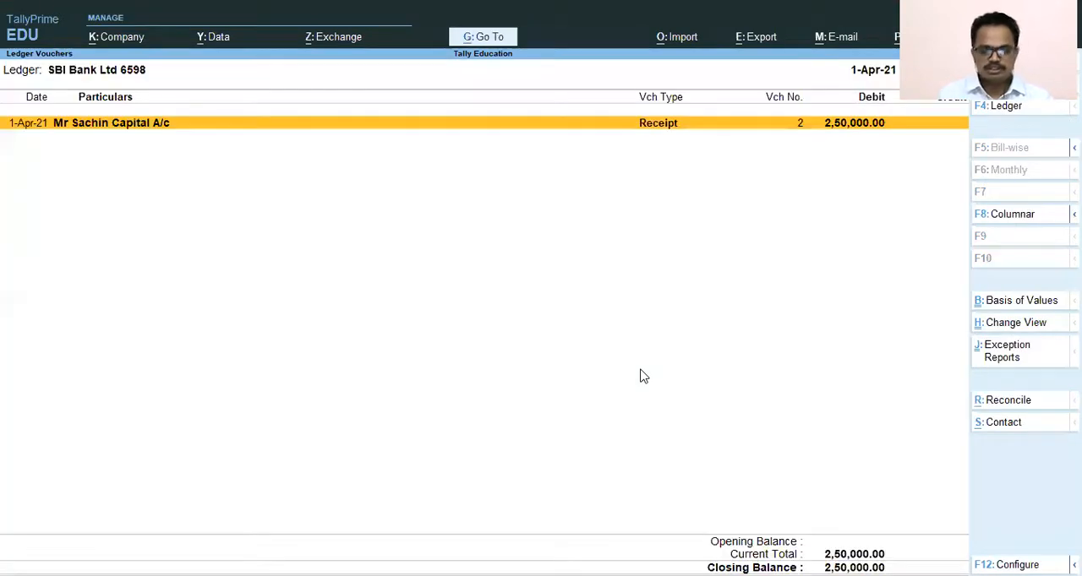
key("Escape")
key("Escape")
key("Escape")
key("Escape")
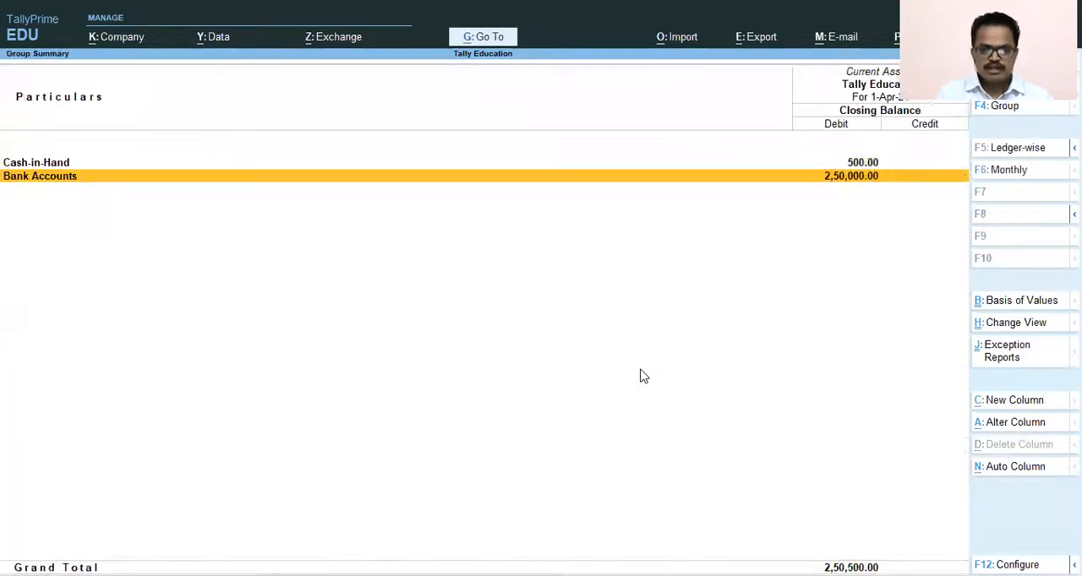
key("Escape")
key("Escape")
key("Escape")
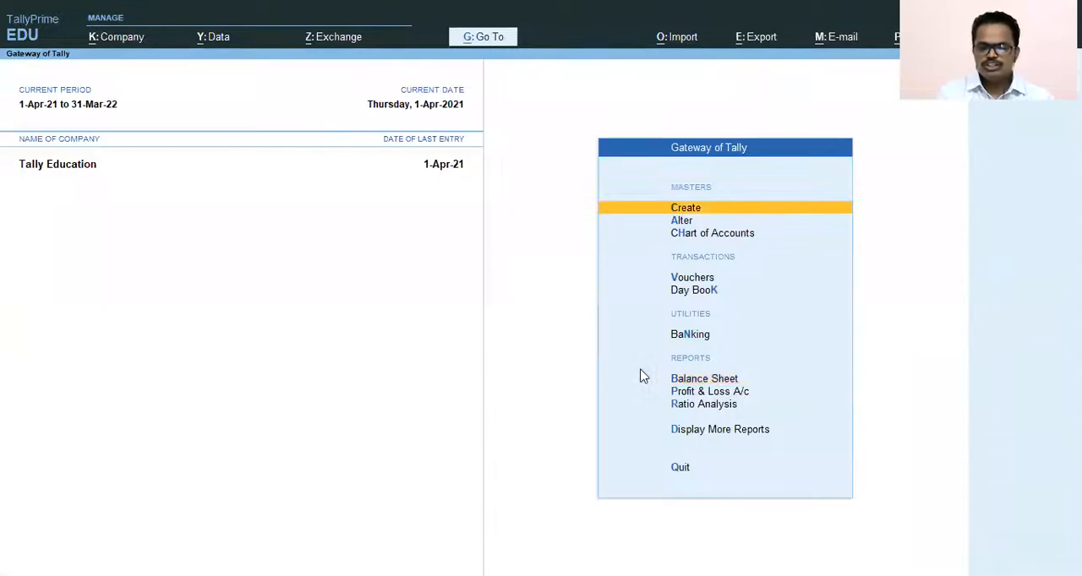